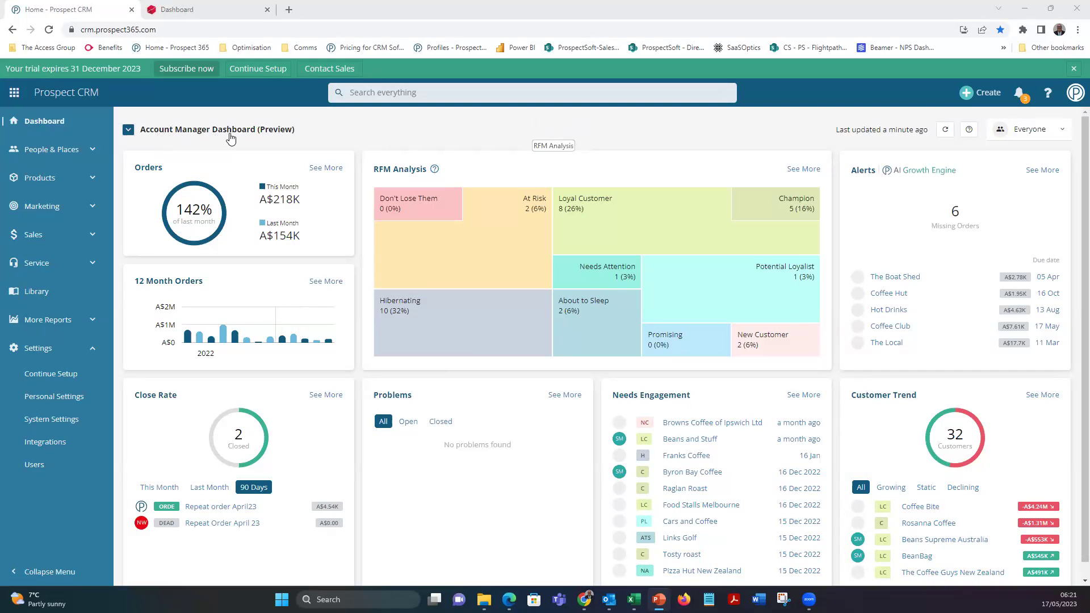
{"action": "left_click", "coordinate": [1033, 130]}
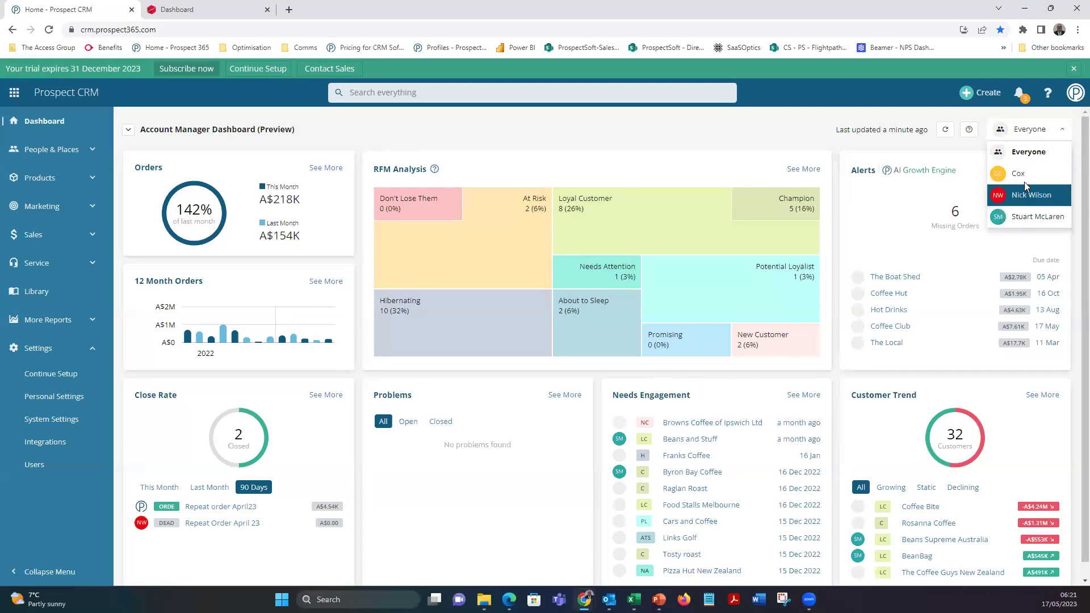
{"action": "left_click", "coordinate": [721, 125]}
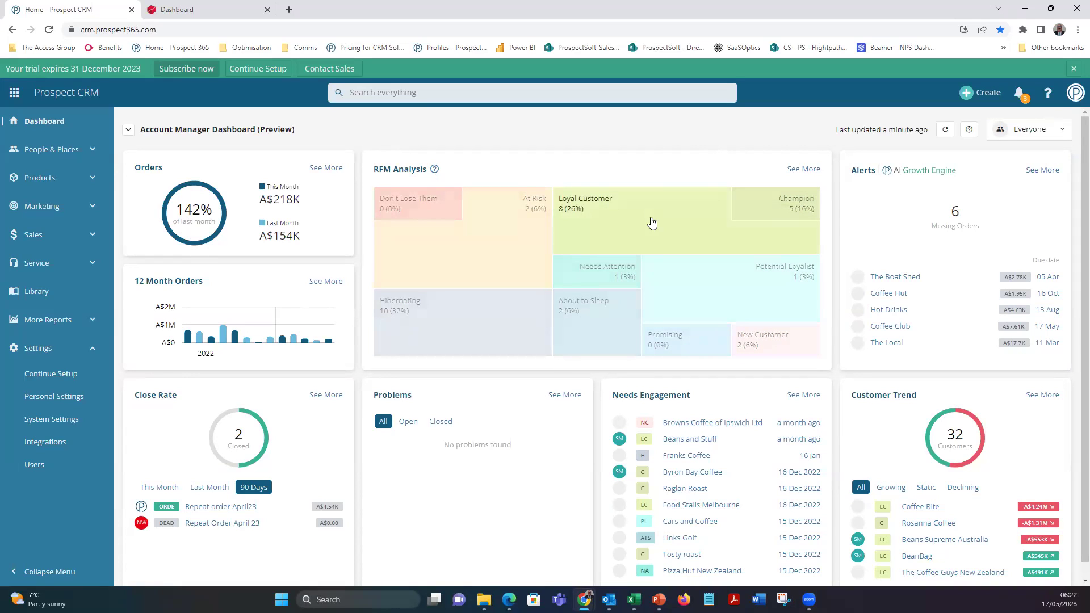
- From the RFM treemap's Loyal Customer tile, open the Beans Supreme Australia company record
{"action": "left_click", "coordinate": [652, 221]}
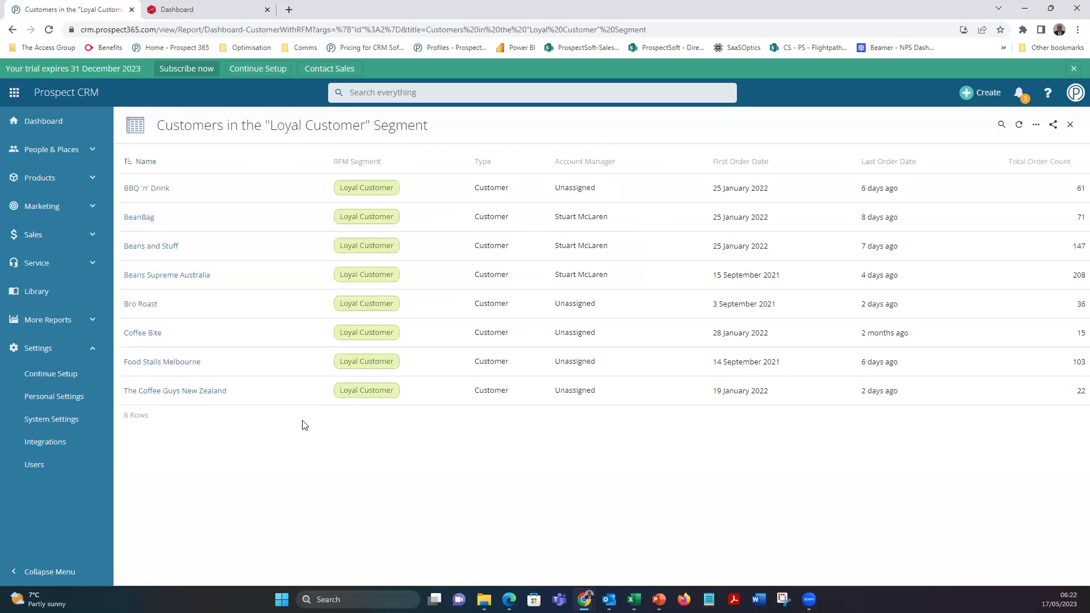
{"action": "left_click", "coordinate": [173, 277]}
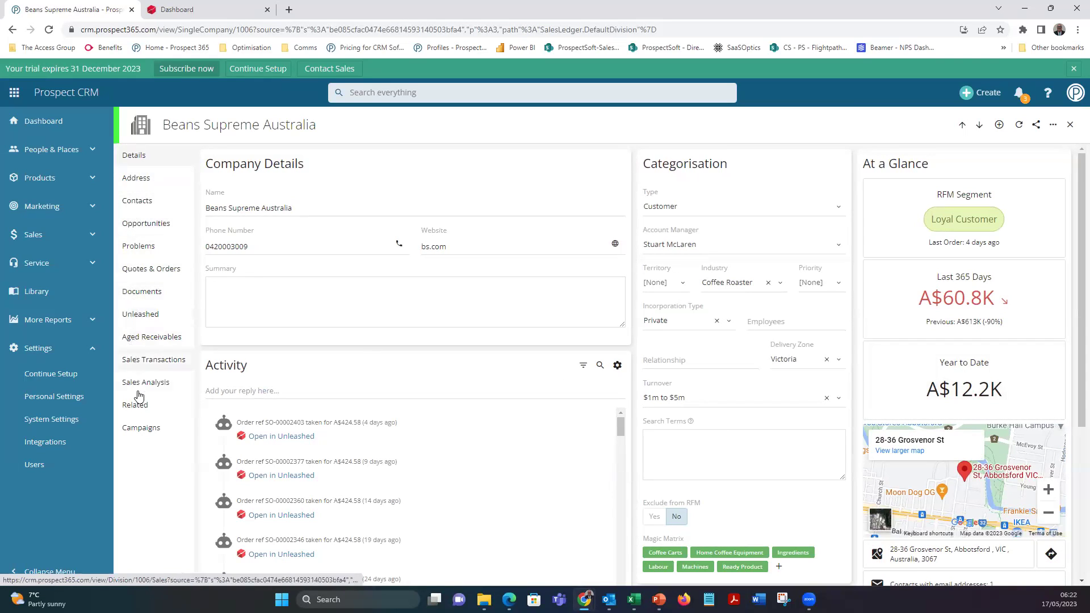
- Check Beans Supreme Australia's Unleashed customer details, then list its Sales Transactions
{"action": "left_click", "coordinate": [139, 318]}
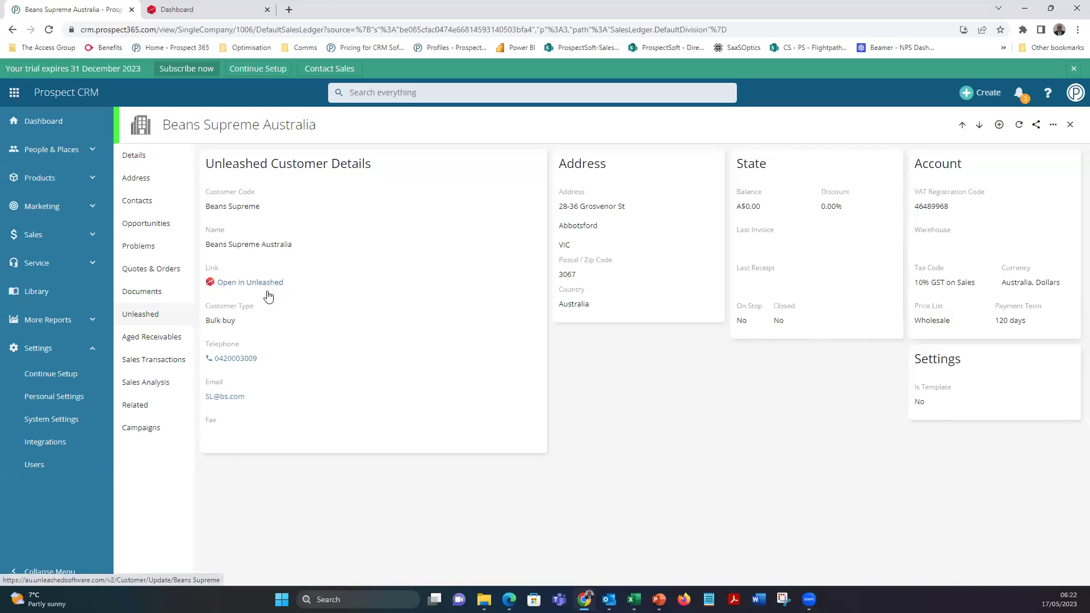
{"action": "left_click", "coordinate": [236, 282]}
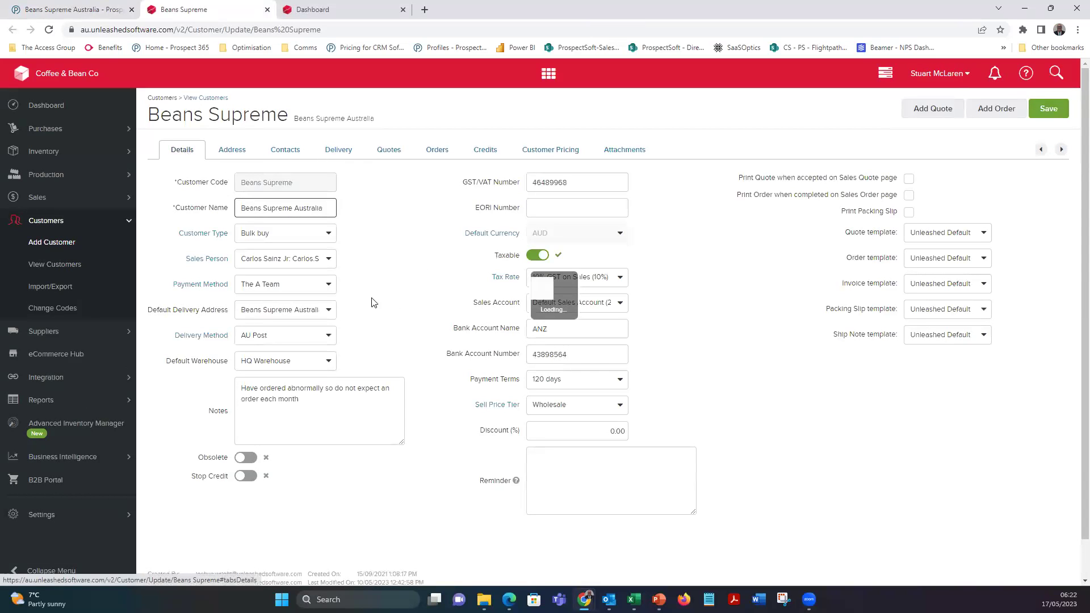
{"action": "left_click", "coordinate": [267, 10]}
{"action": "left_click", "coordinate": [155, 359]}
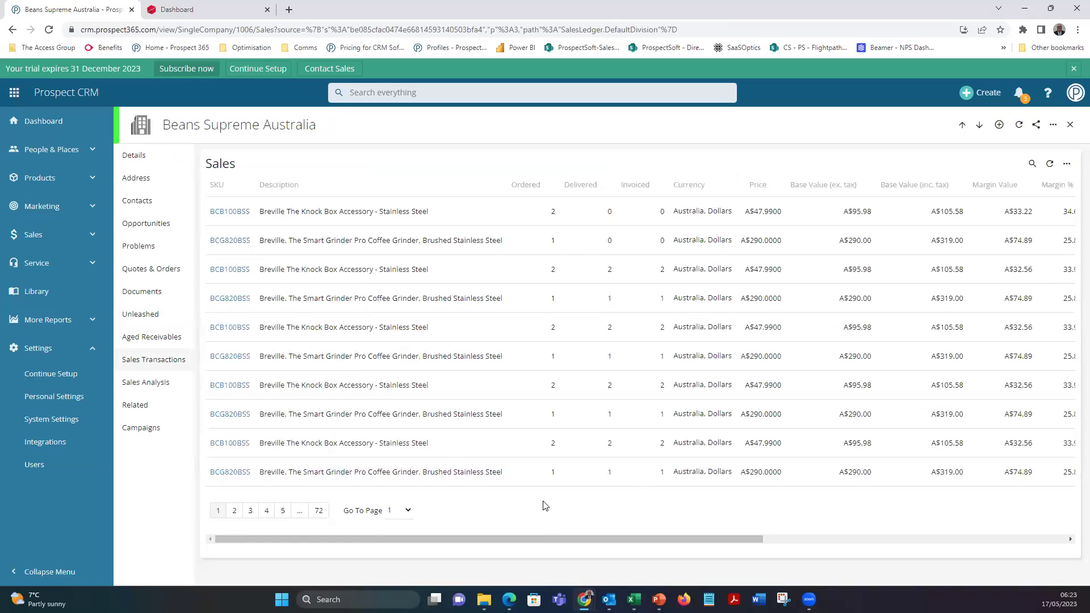
{"action": "left_click_drag", "start_coordinate": [539, 534], "coordinate": [811, 546]}
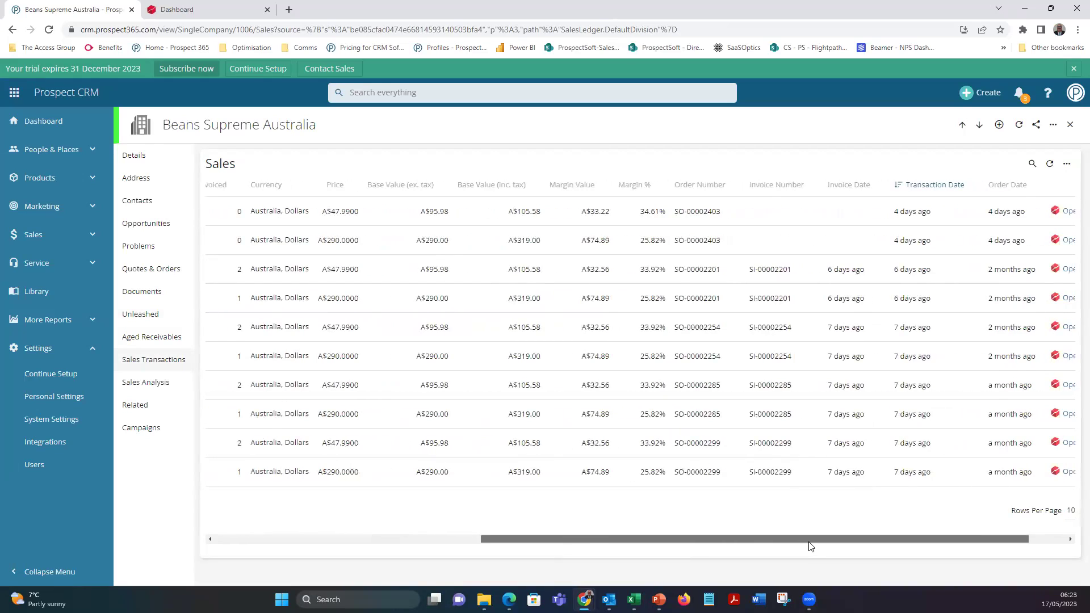
{"action": "left_click_drag", "start_coordinate": [811, 546], "coordinate": [855, 544]}
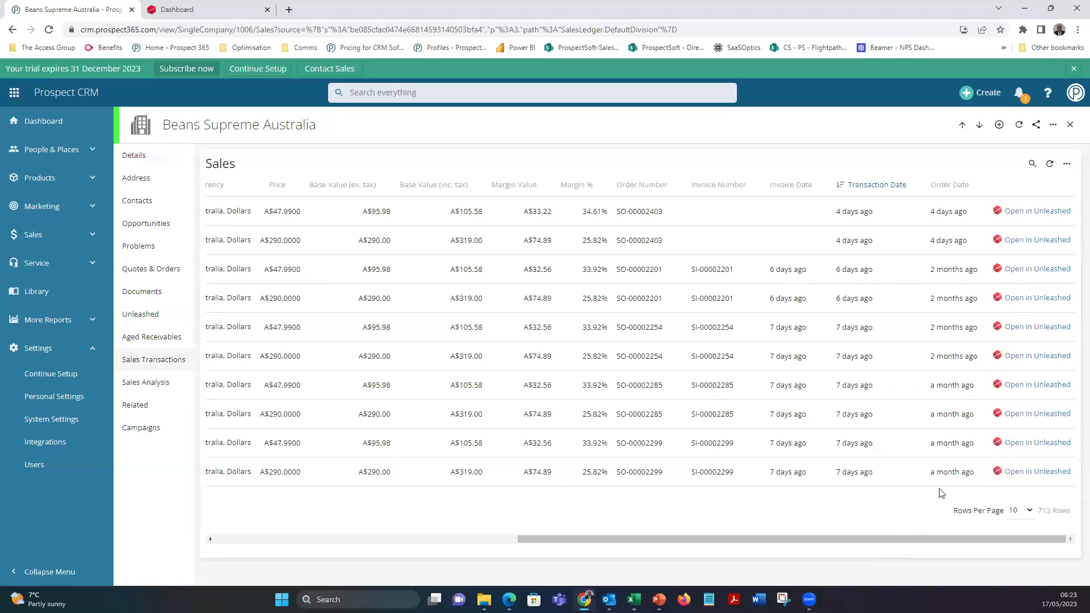
{"action": "left_click", "coordinate": [1036, 357]}
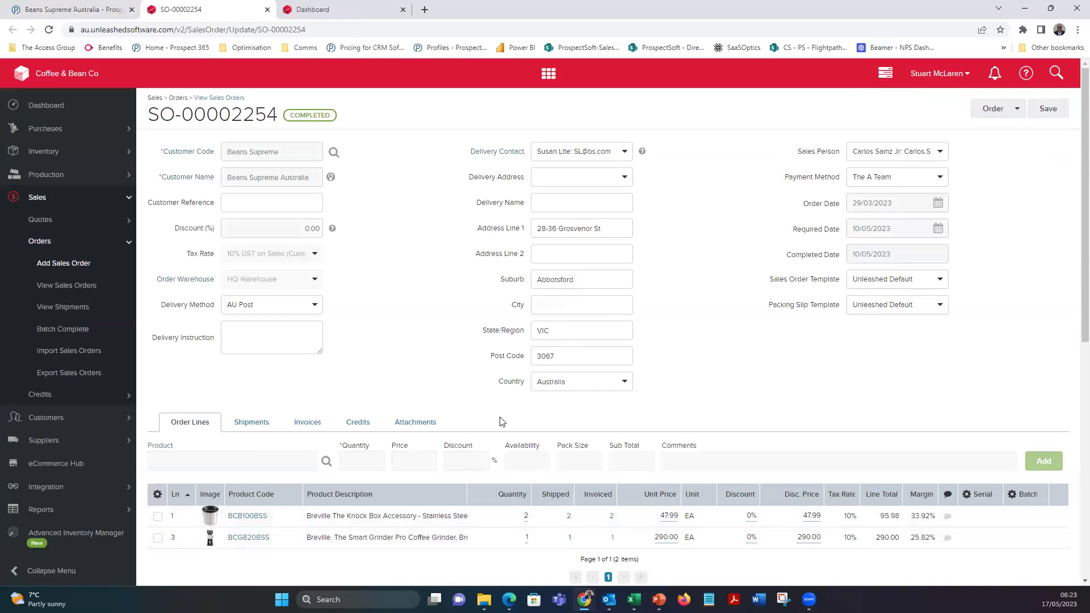
{"action": "left_click", "coordinate": [267, 10]}
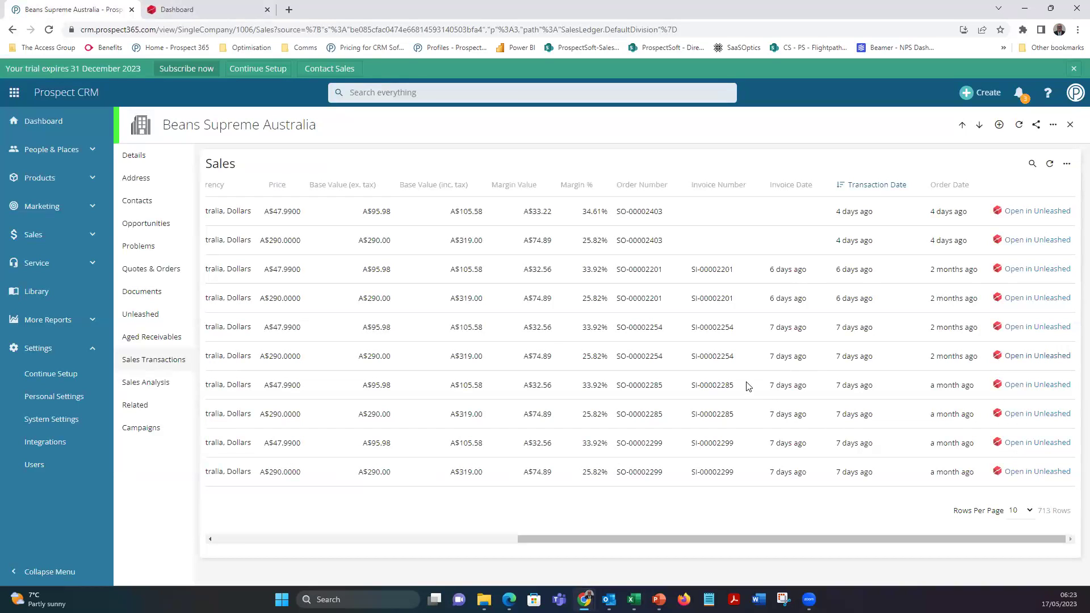
{"action": "left_click_drag", "start_coordinate": [711, 539], "coordinate": [325, 521]}
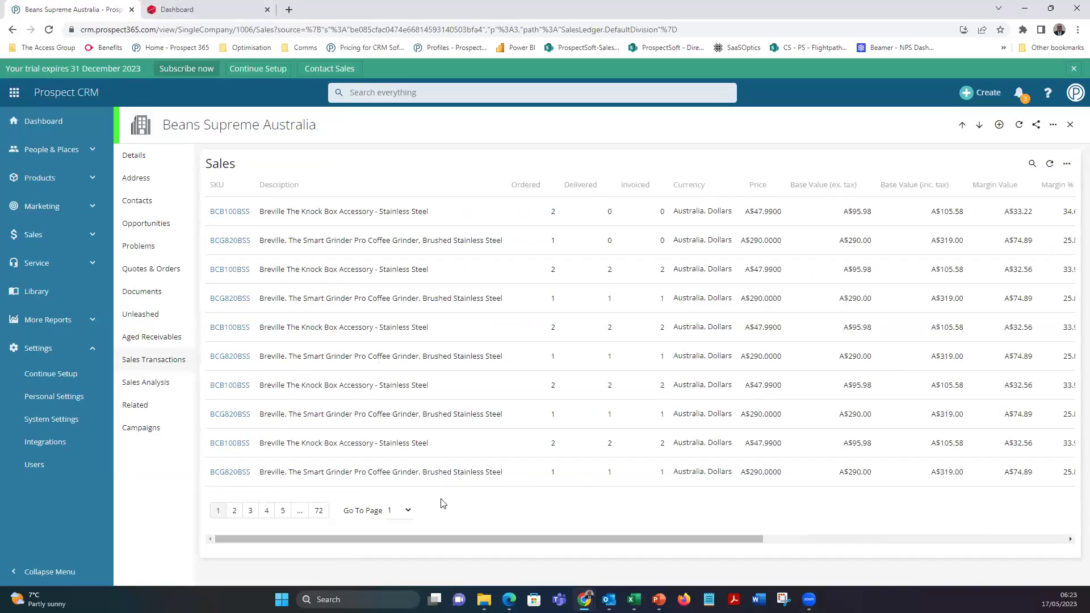
{"action": "left_click", "coordinate": [1033, 164]}
{"action": "left_click", "coordinate": [850, 128]}
- Open Beans Supreme Australia's Sales Analysis and expand Top Products By Value with See More
{"action": "left_click", "coordinate": [151, 384]}
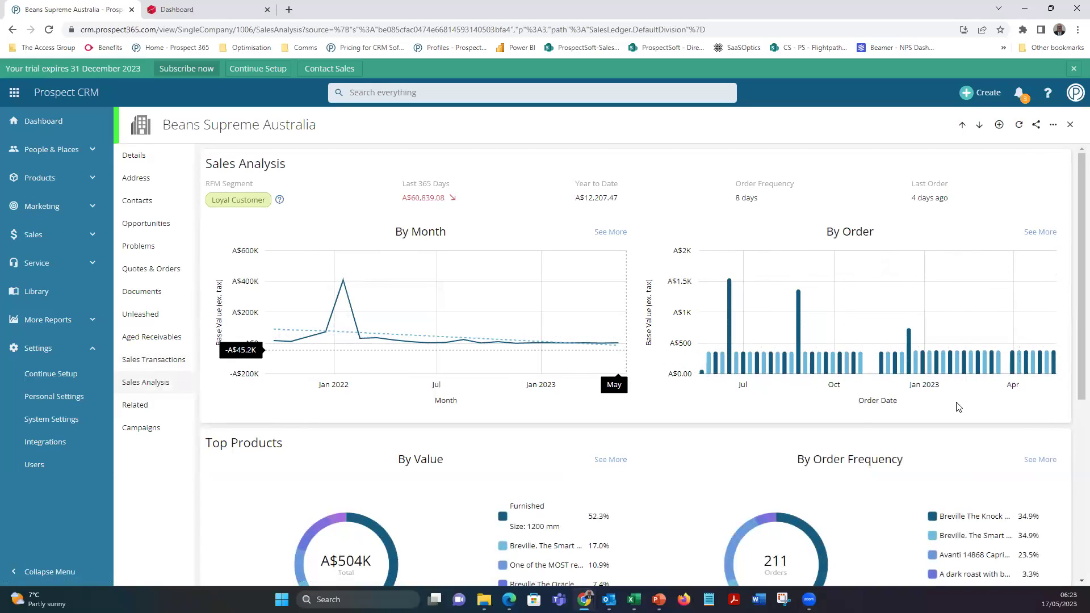
{"action": "scroll", "coordinate": [1075, 278], "scroll_direction": "down", "scroll_amount": 3}
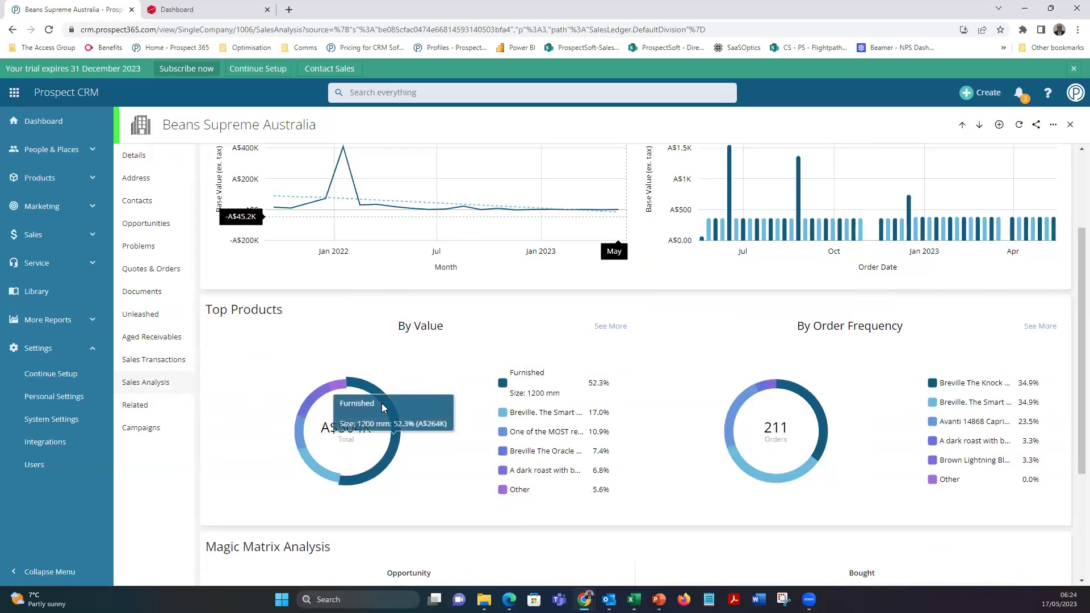
{"action": "left_click", "coordinate": [610, 326]}
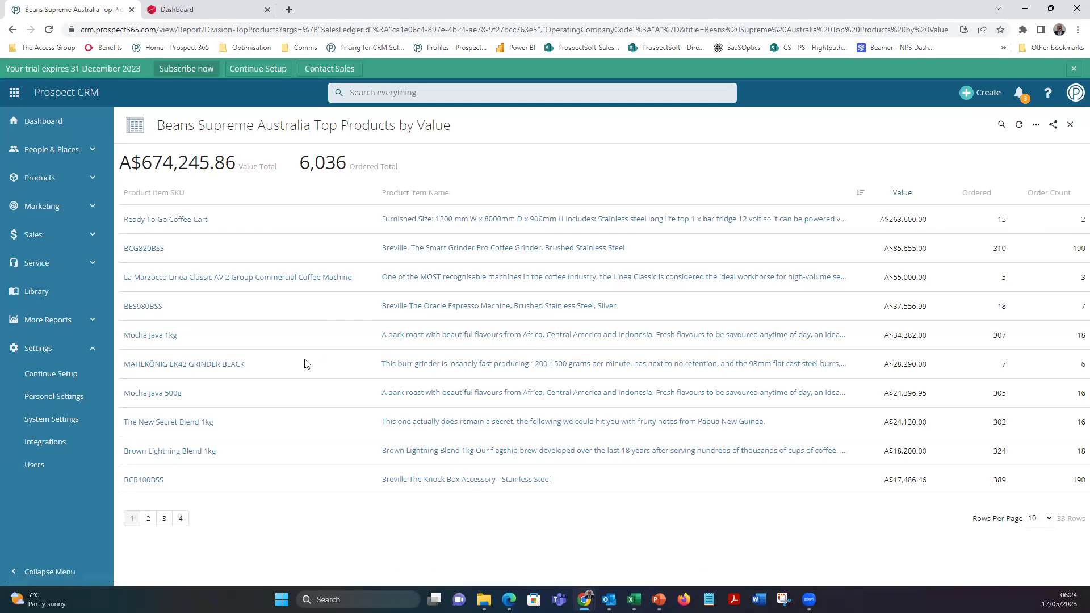
- Open the MAHLKÖNIG EK43 GRINDER BLACK product from the Top Products by Value report
{"action": "left_click", "coordinate": [161, 365]}
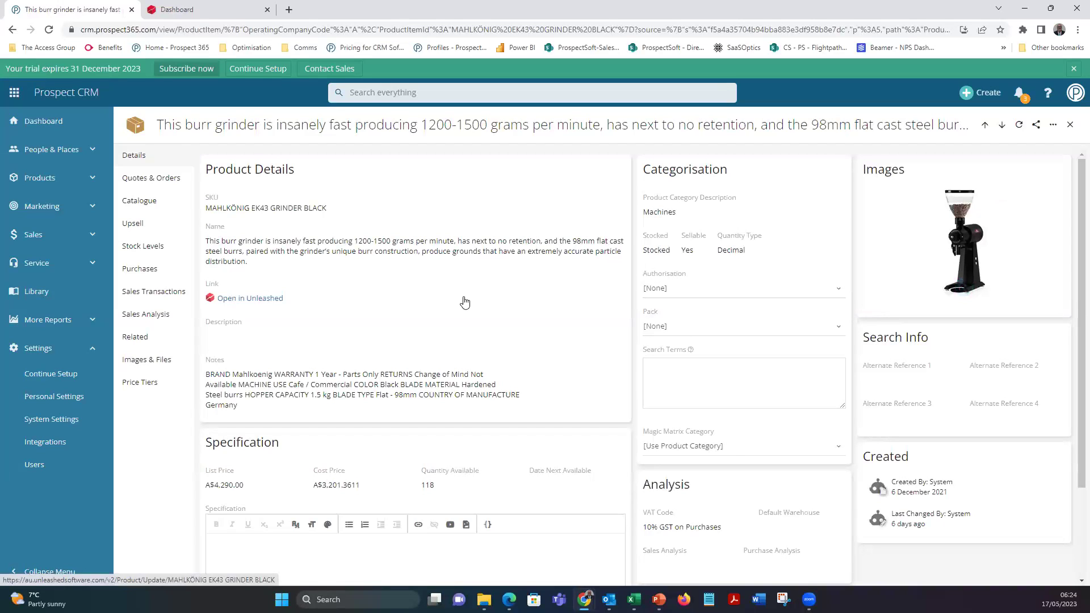
- Check the grinder in Unleashed, then show its warehouse stock levels: HQ 60, Sydney 43, New Zealand 15
{"action": "left_click", "coordinate": [236, 301]}
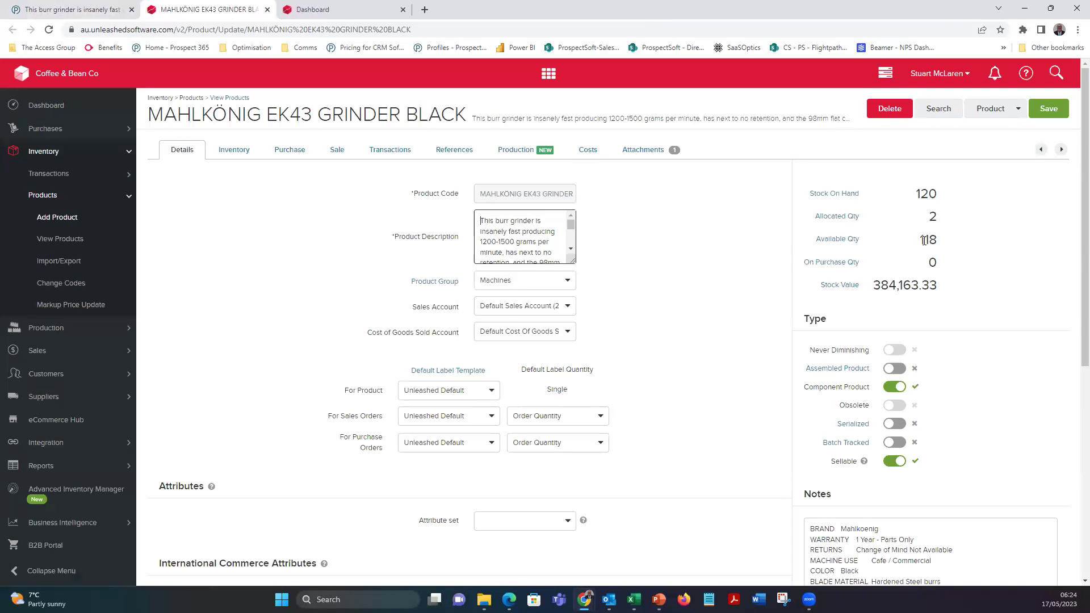
{"action": "left_click", "coordinate": [267, 9]}
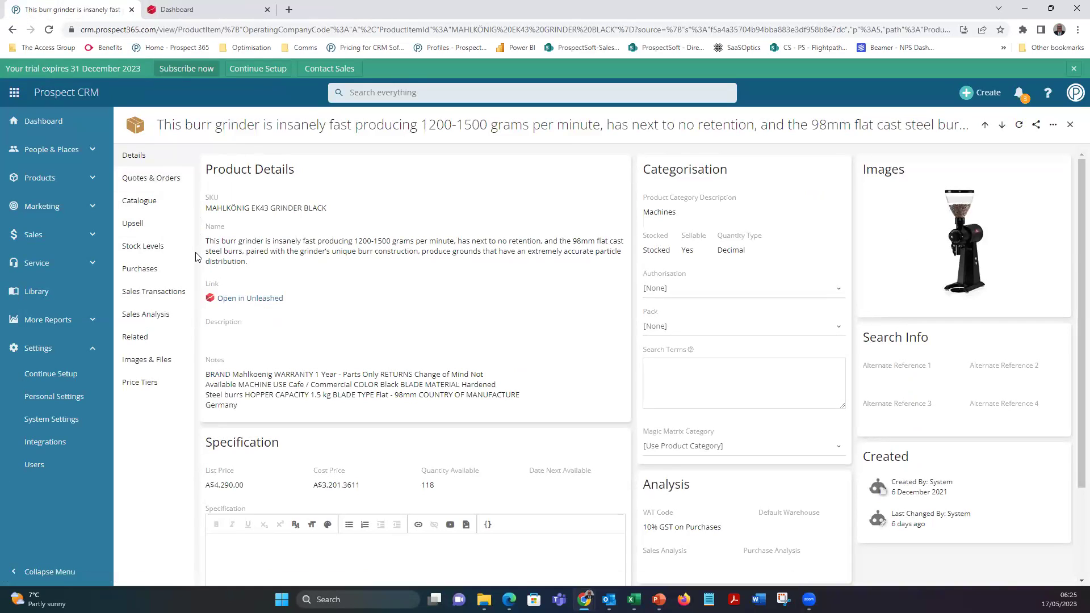
{"action": "left_click", "coordinate": [145, 245]}
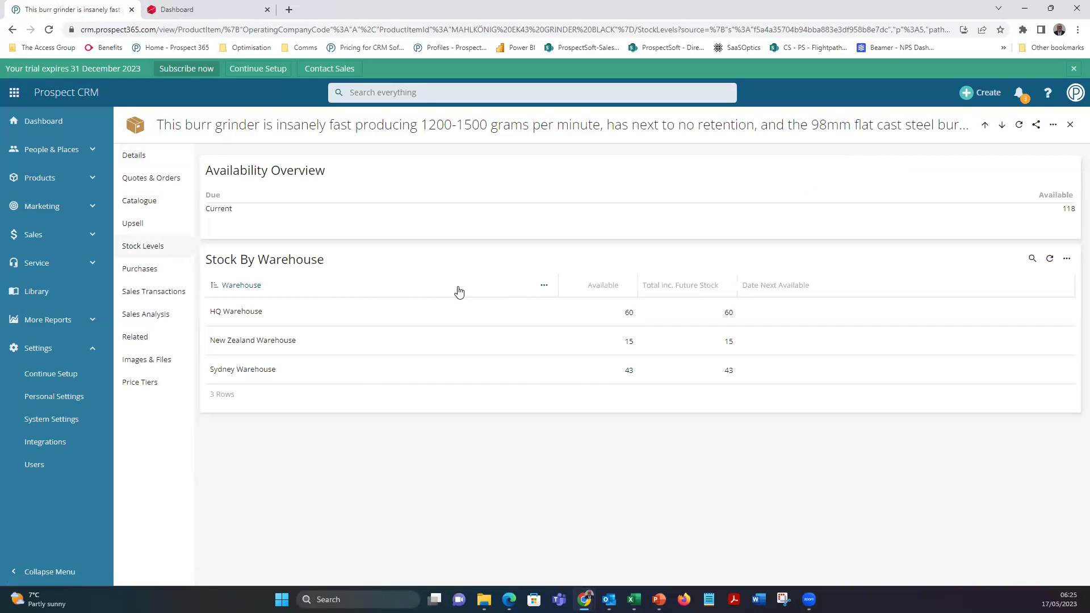
- Review the grinder's Purchases and Sales Transactions, then its Sales Analysis Top Buyers and Buying Pattern
{"action": "left_click", "coordinate": [141, 269]}
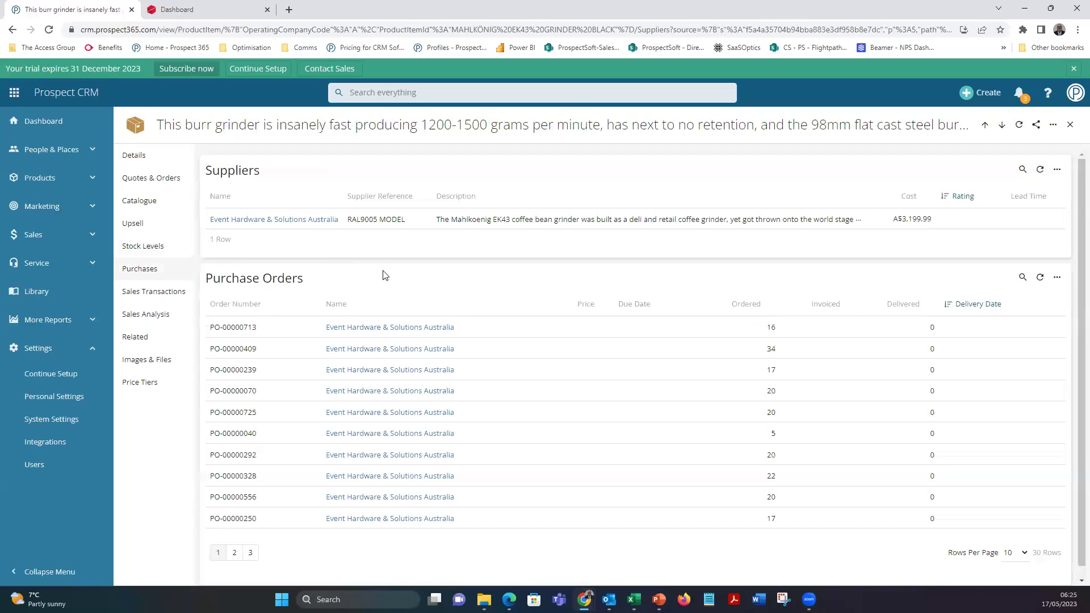
{"action": "left_click", "coordinate": [152, 292]}
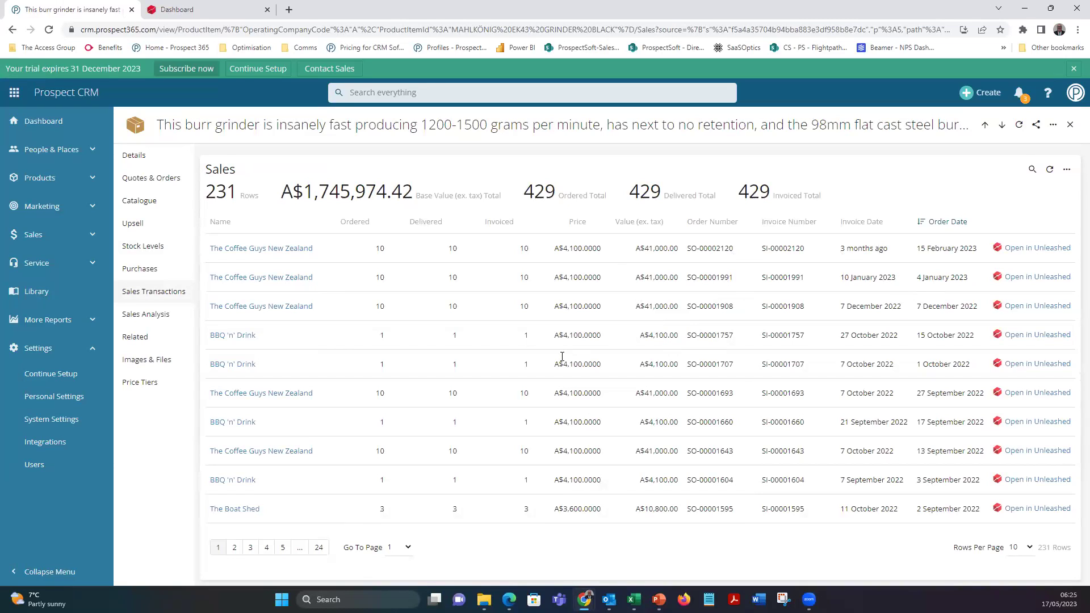
{"action": "left_click", "coordinate": [156, 316]}
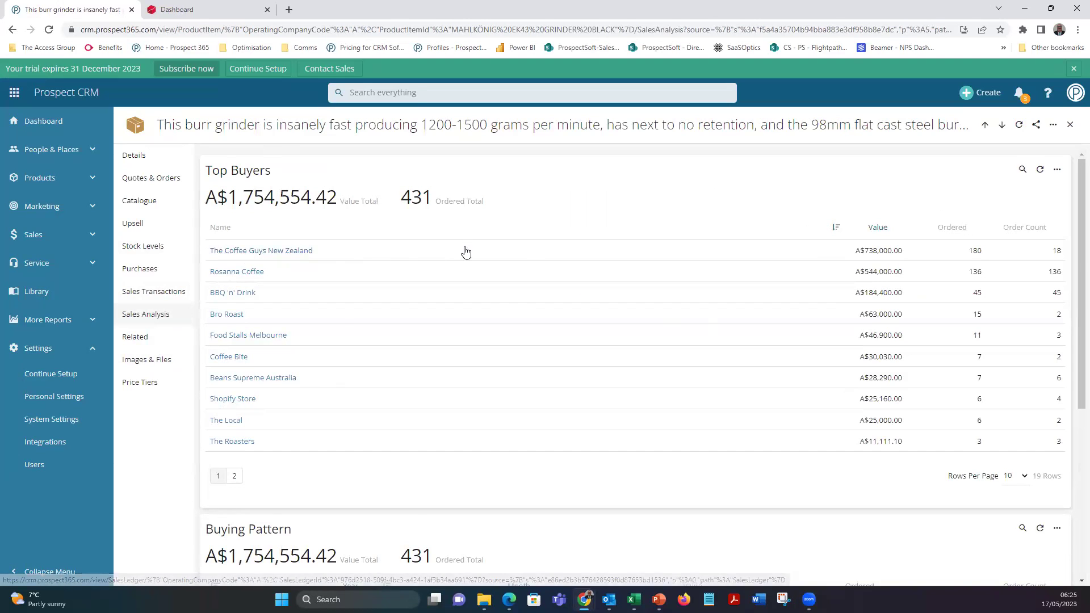
{"action": "scroll", "coordinate": [463, 250], "scroll_direction": "down", "scroll_amount": 5}
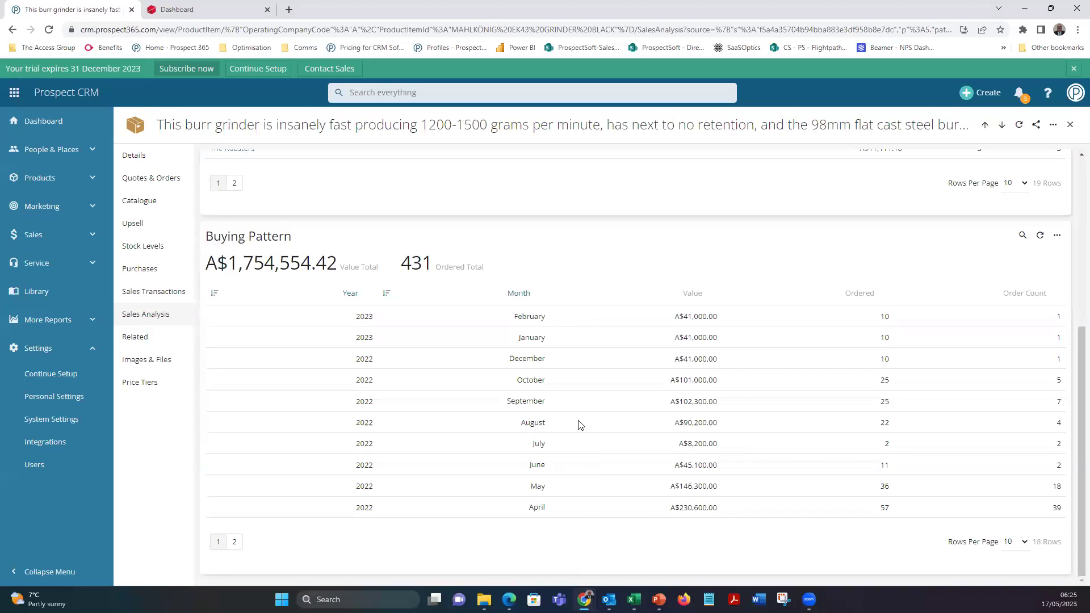
{"action": "scroll", "coordinate": [579, 425], "scroll_direction": "up", "scroll_amount": 5}
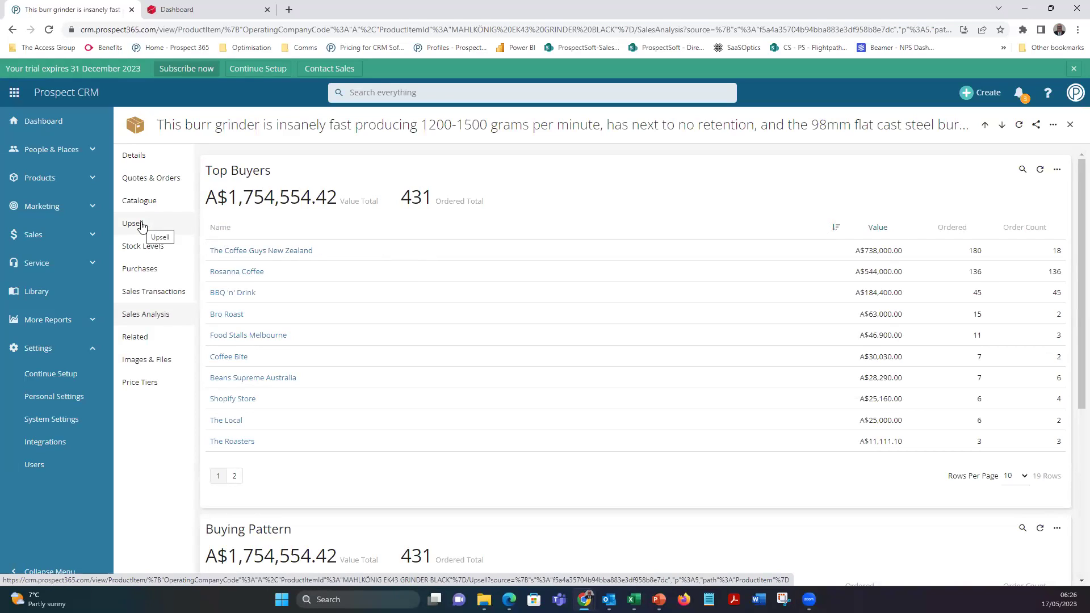
{"action": "left_click", "coordinate": [136, 156]}
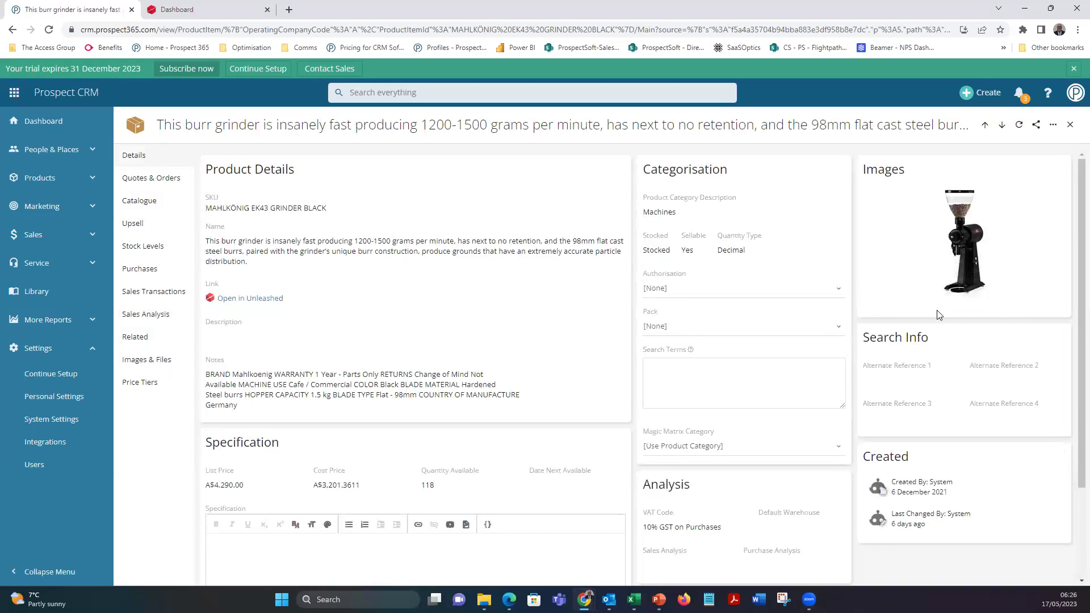
{"action": "left_click", "coordinate": [140, 226]}
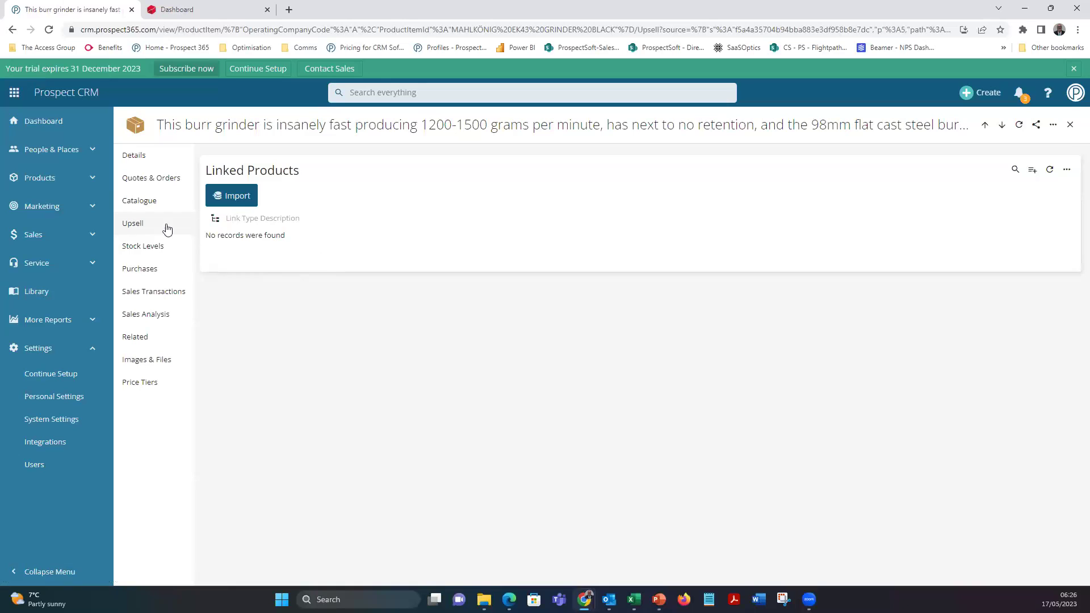
{"action": "left_click", "coordinate": [135, 157]}
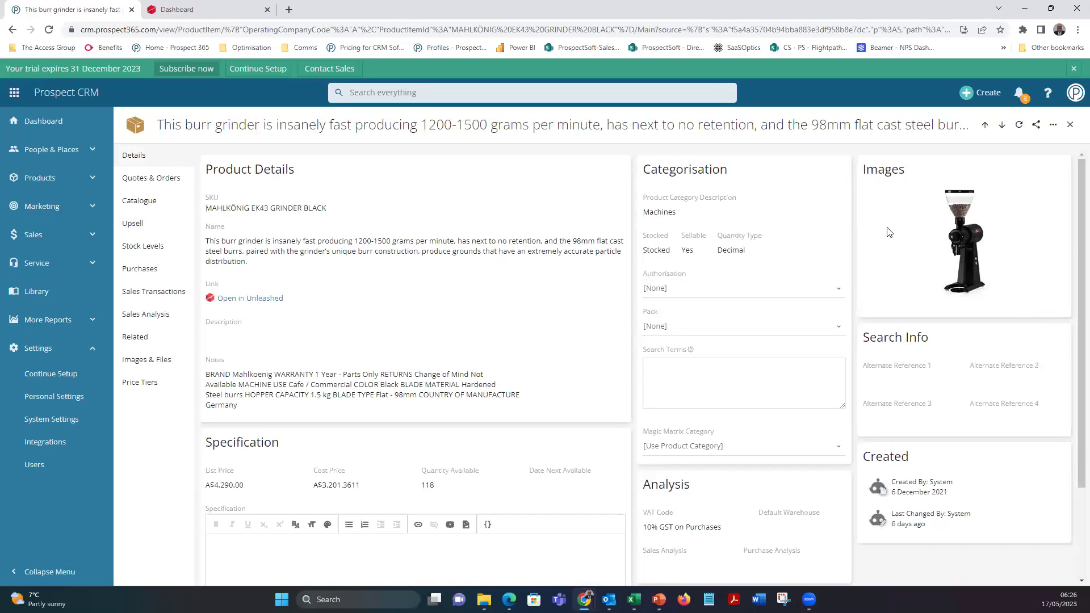
- Close the grinder record, Top Products report, Sales Analysis and RFM segment list to reach the Dashboard
{"action": "mouse_move", "coordinate": [959, 238]}
{"action": "left_click", "coordinate": [1070, 125]}
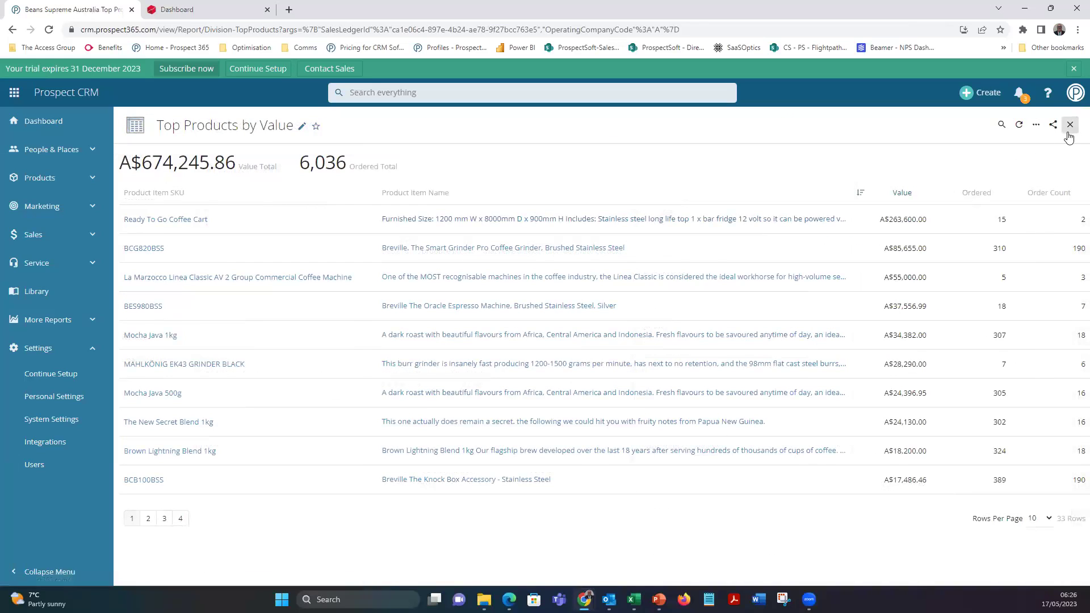
{"action": "left_click", "coordinate": [1070, 126]}
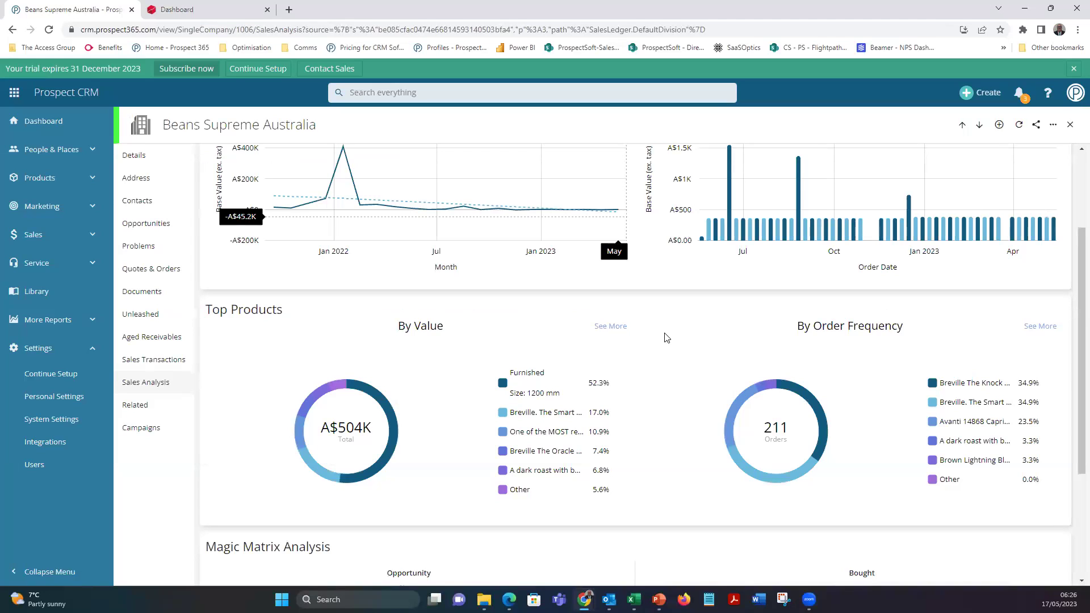
{"action": "scroll", "coordinate": [668, 338], "scroll_direction": "down", "scroll_amount": 3}
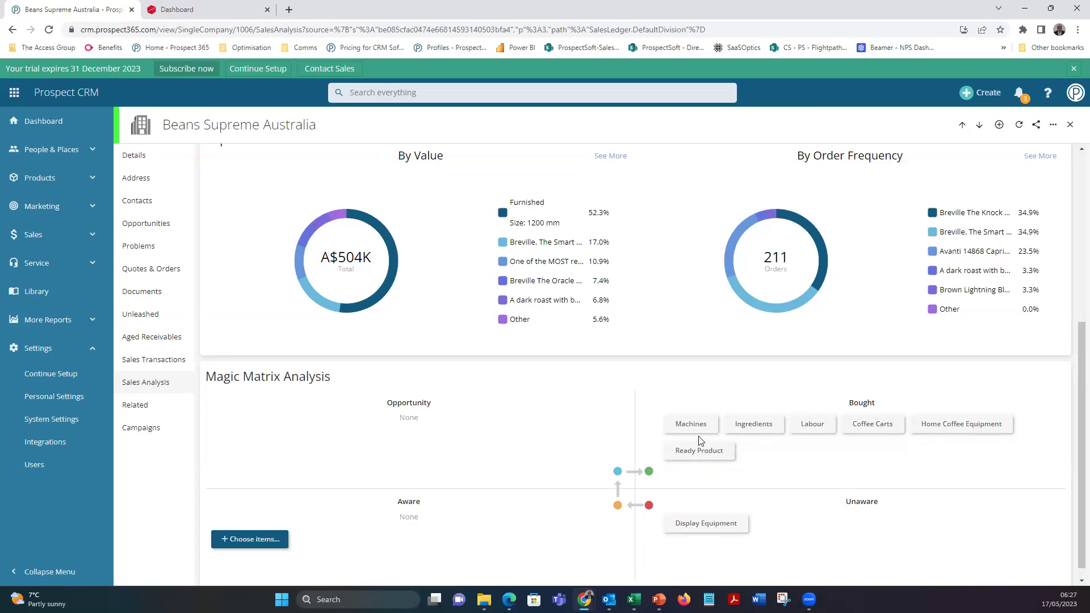
{"action": "mouse_move", "coordinate": [833, 245]}
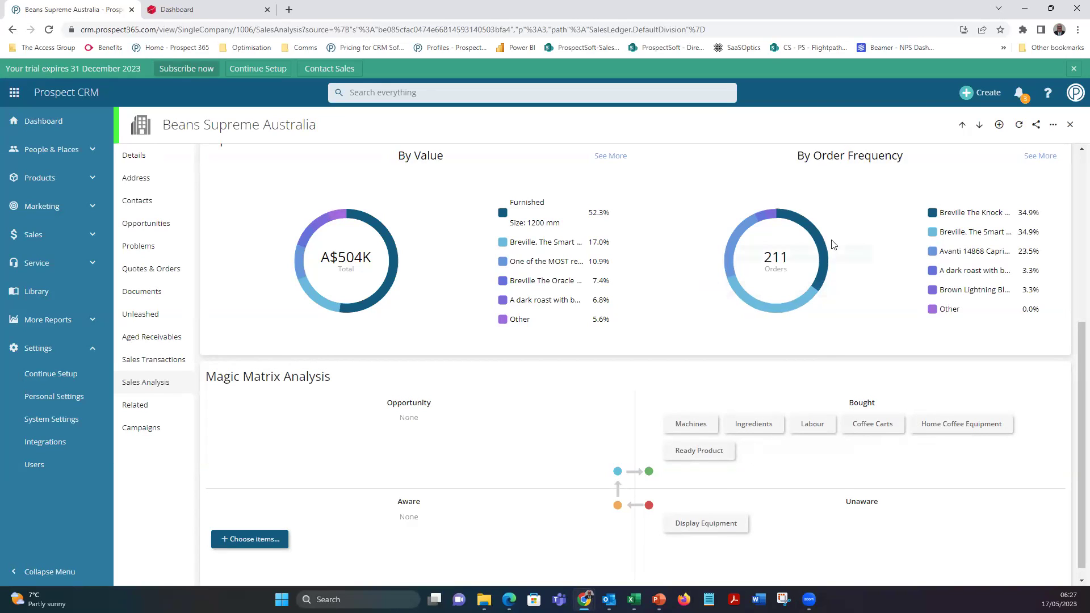
{"action": "left_click", "coordinate": [1070, 126]}
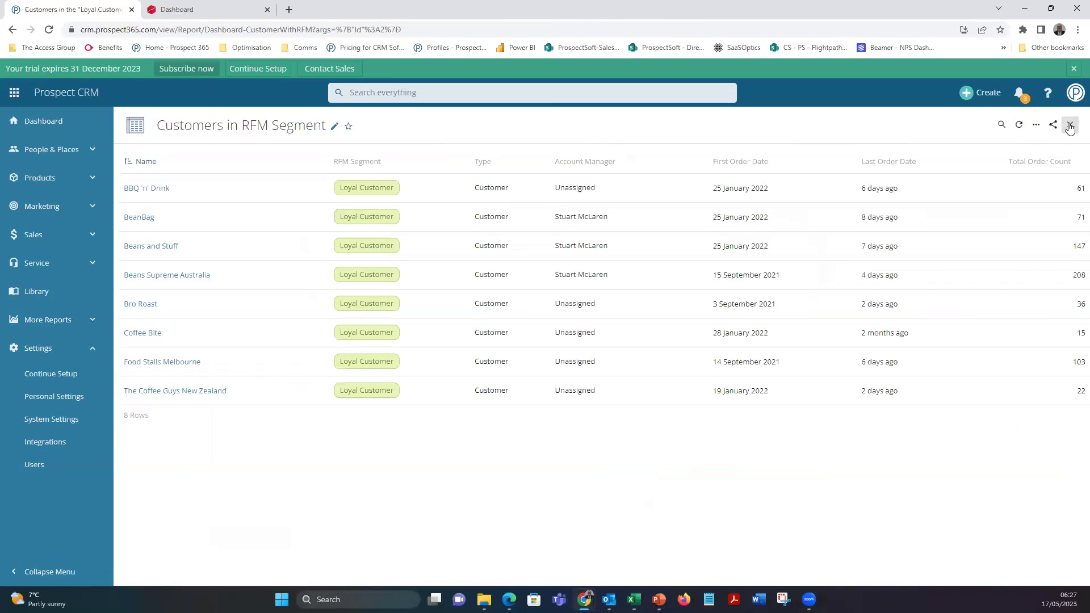
{"action": "left_click", "coordinate": [1070, 126]}
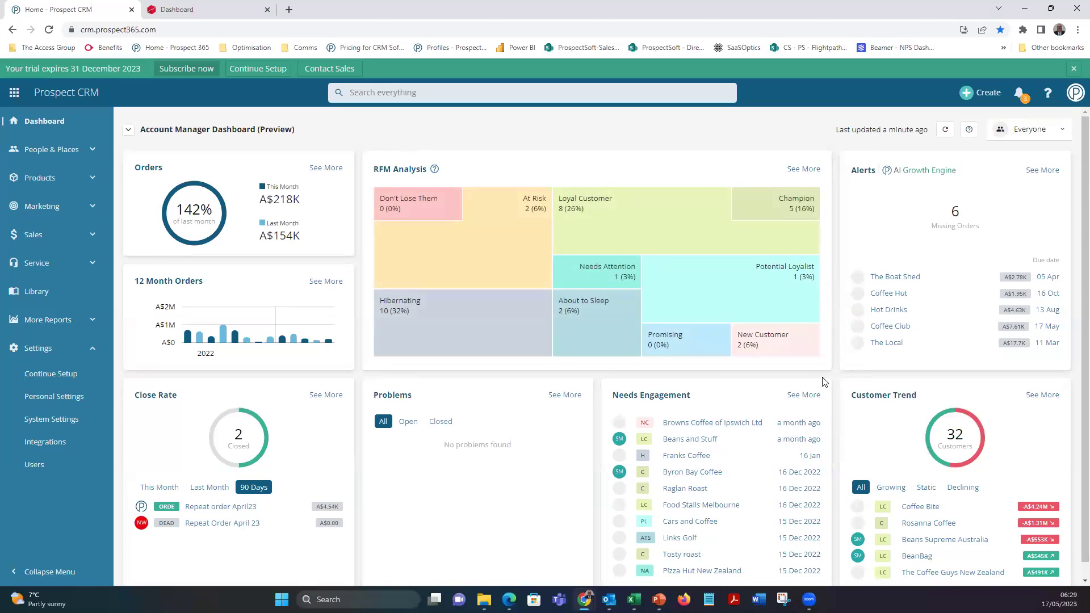
- Cycle Customer Trend through Growing and Static, ending on Declining customers only
{"action": "scroll", "coordinate": [839, 385], "scroll_direction": "down", "scroll_amount": 1}
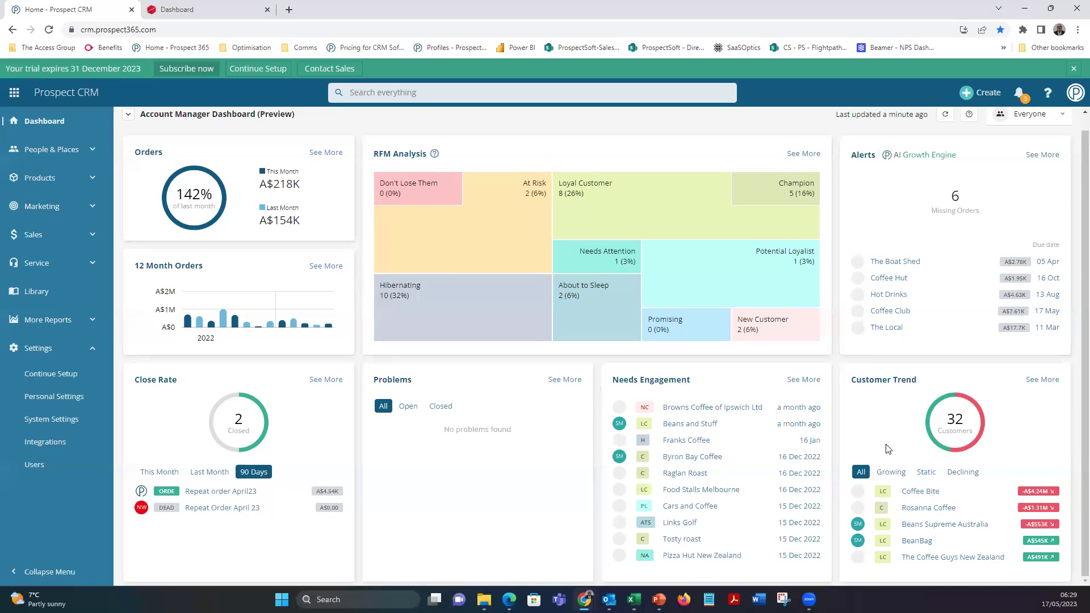
{"action": "left_click", "coordinate": [890, 473]}
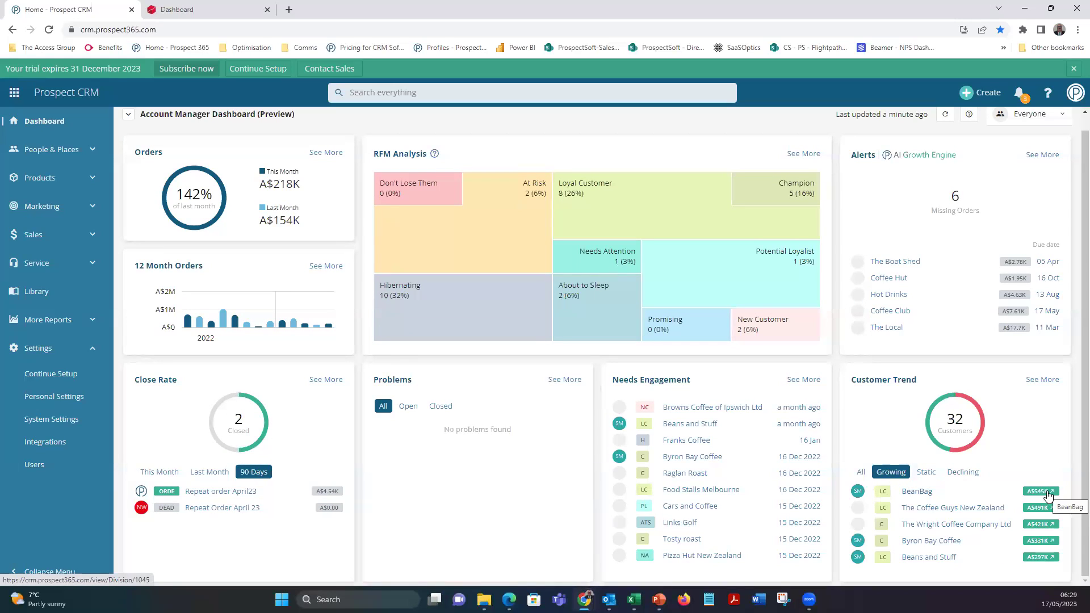
{"action": "left_click", "coordinate": [925, 473]}
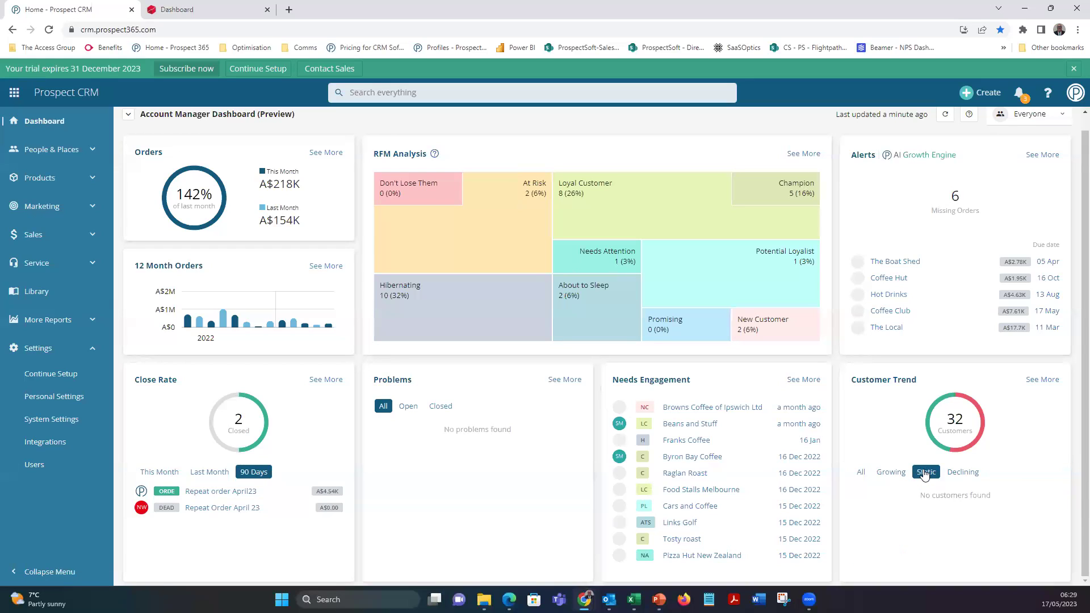
{"action": "left_click", "coordinate": [961, 473]}
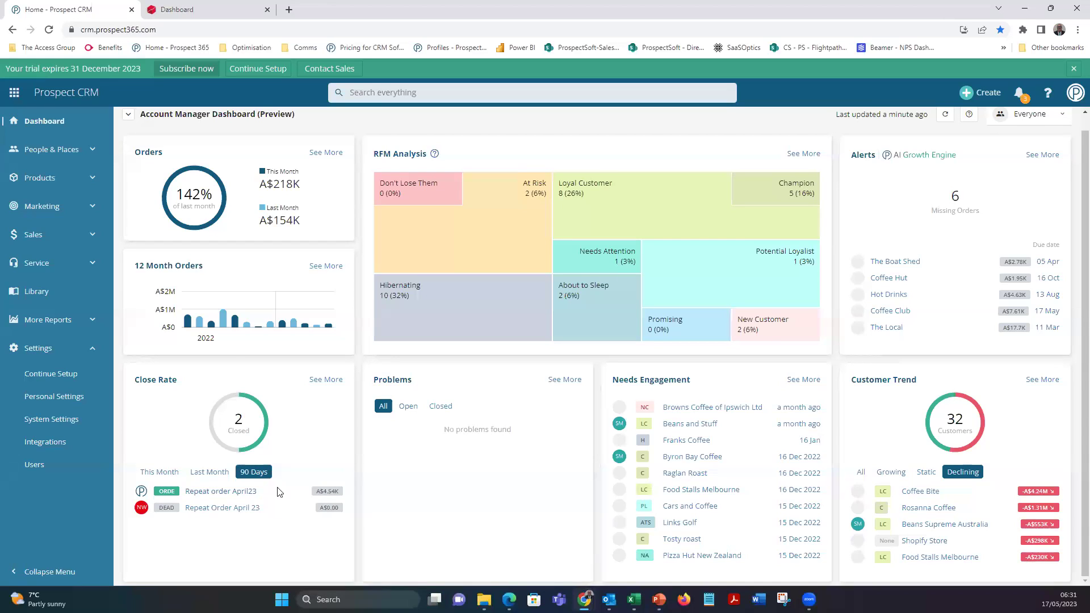
- Search everything for the contact's first name with 'browns' to find the Browns Coffee of Ipswich contact
{"action": "mouse_move", "coordinate": [211, 331]}
{"action": "left_click", "coordinate": [385, 92]}
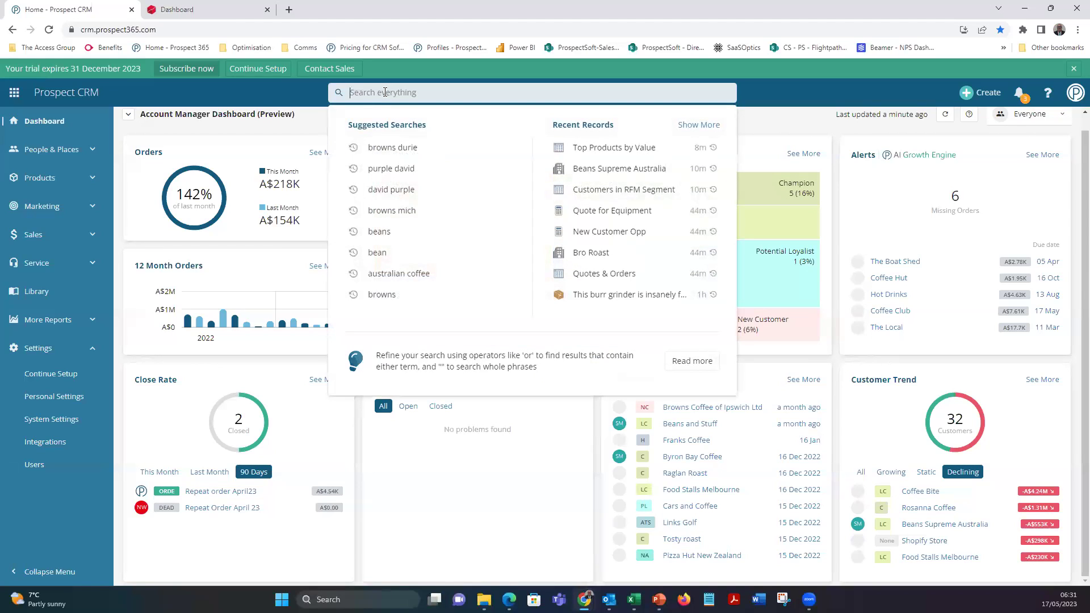
{"action": "type", "text": "mich"}
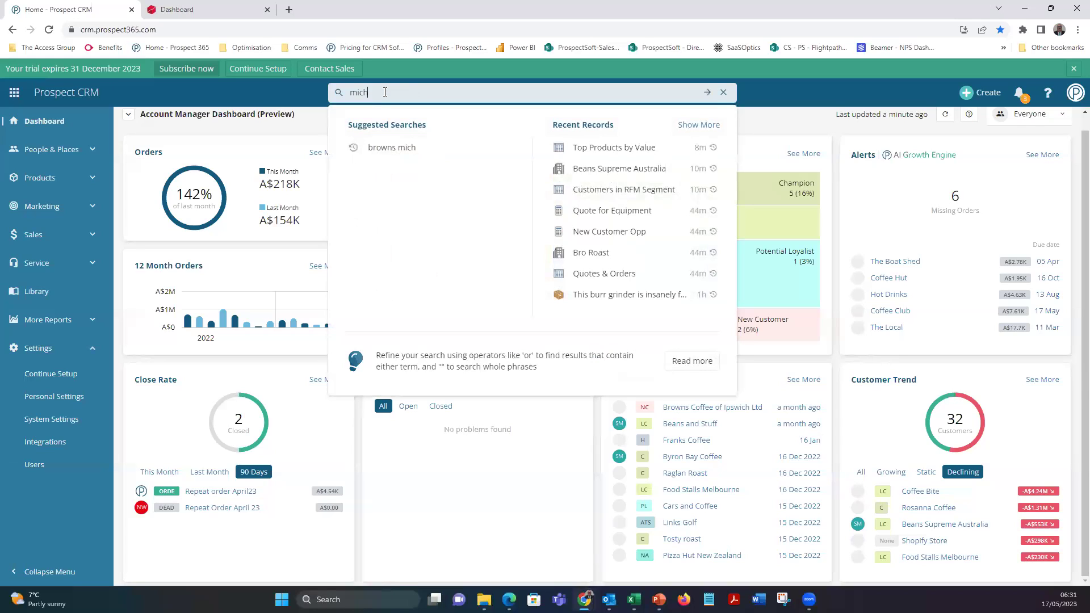
{"action": "type", "text": "elle brown"}
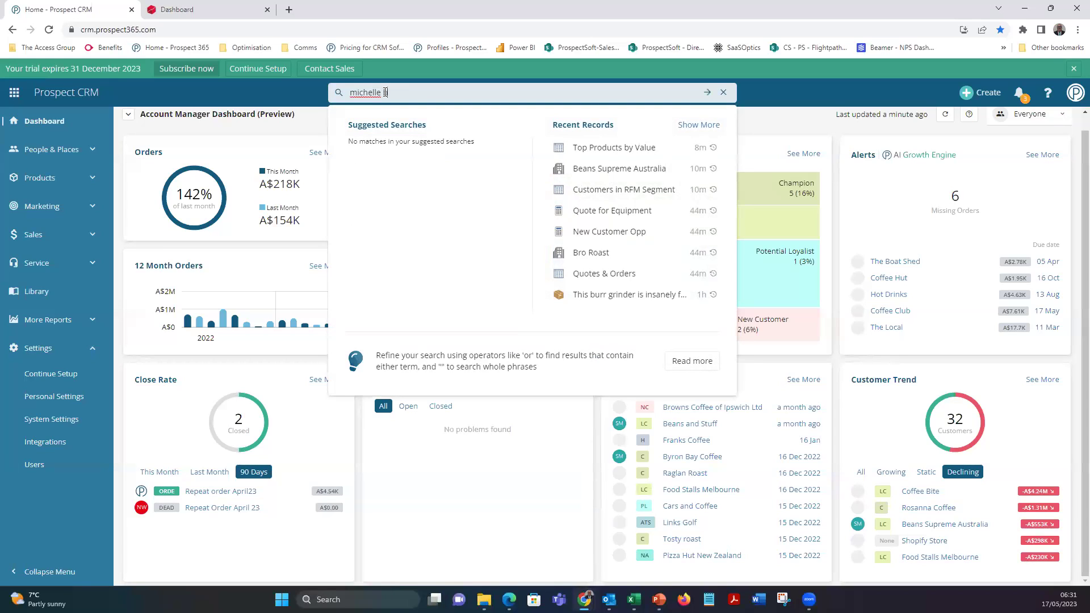
{"action": "type", "text": "s"}
{"action": "key", "text": "Return"}
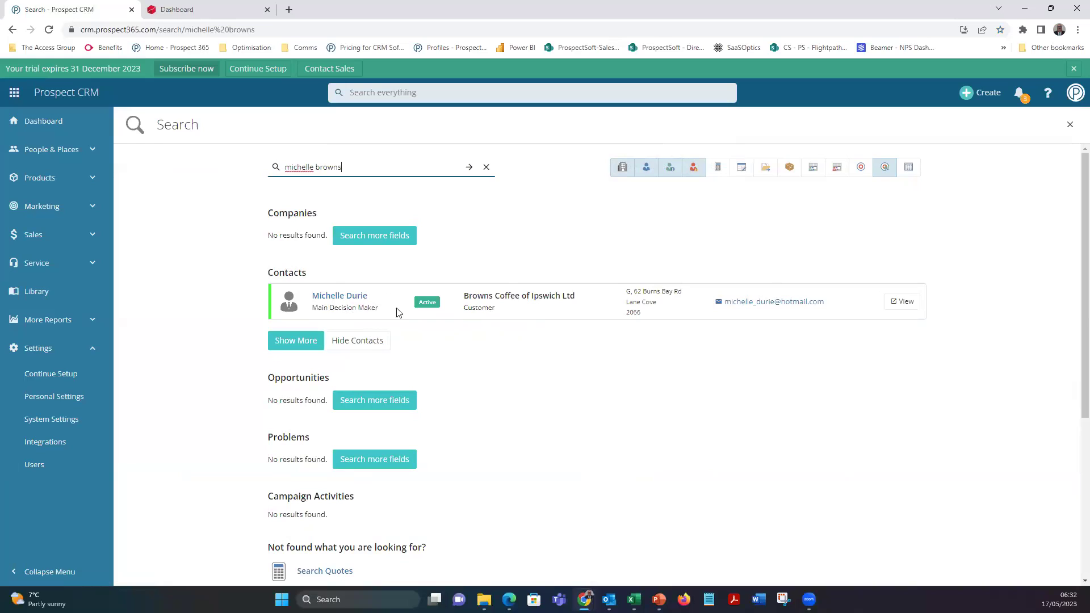
{"action": "left_click", "coordinate": [329, 296]}
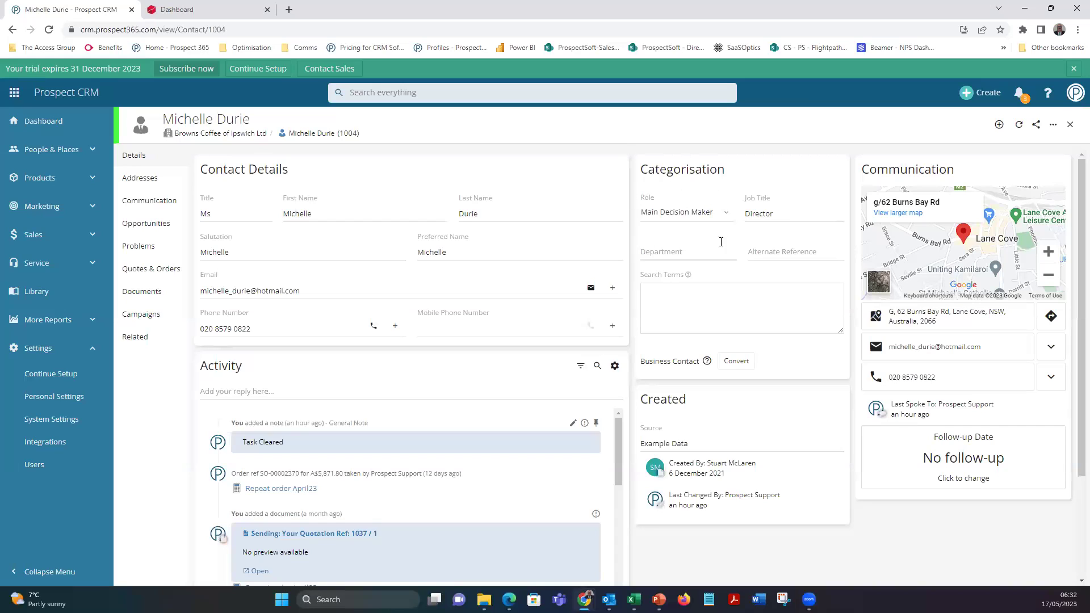
{"action": "left_click", "coordinate": [726, 219]}
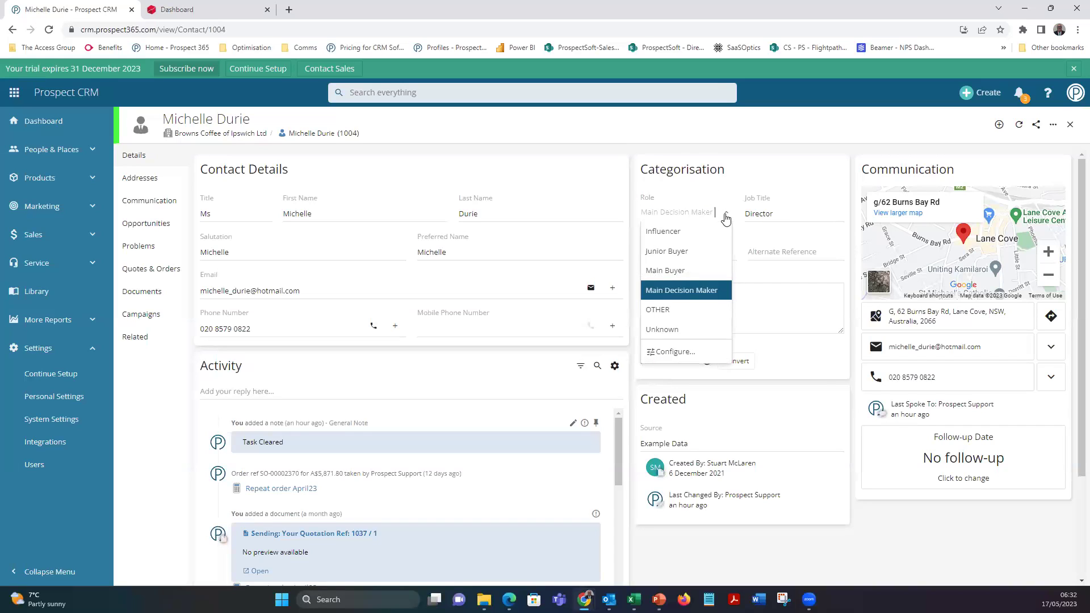
{"action": "left_click", "coordinate": [775, 128]}
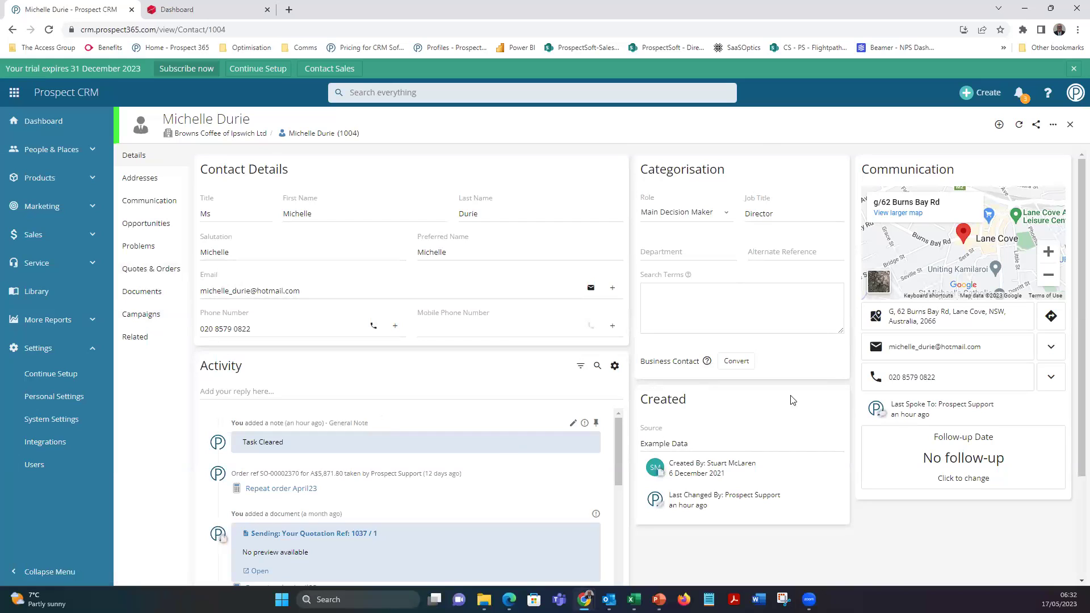
{"action": "scroll", "coordinate": [1075, 349], "scroll_direction": "down", "scroll_amount": 2}
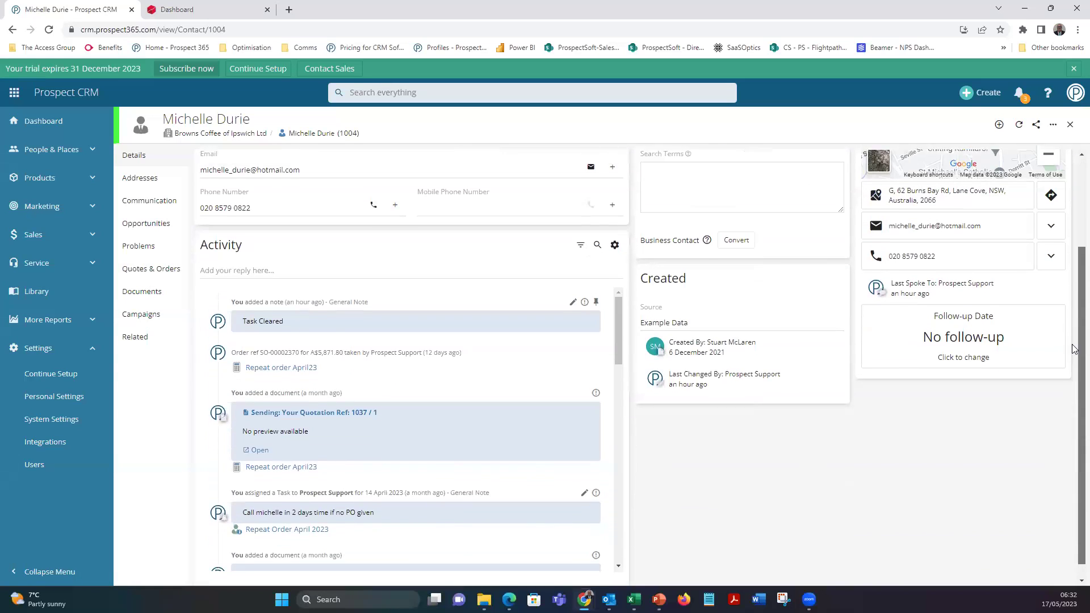
{"action": "mouse_move", "coordinate": [618, 315]}
{"action": "left_mouse_down"}
{"action": "mouse_move", "coordinate": [616, 500]}
{"action": "mouse_move", "coordinate": [618, 313]}
{"action": "left_mouse_up"}
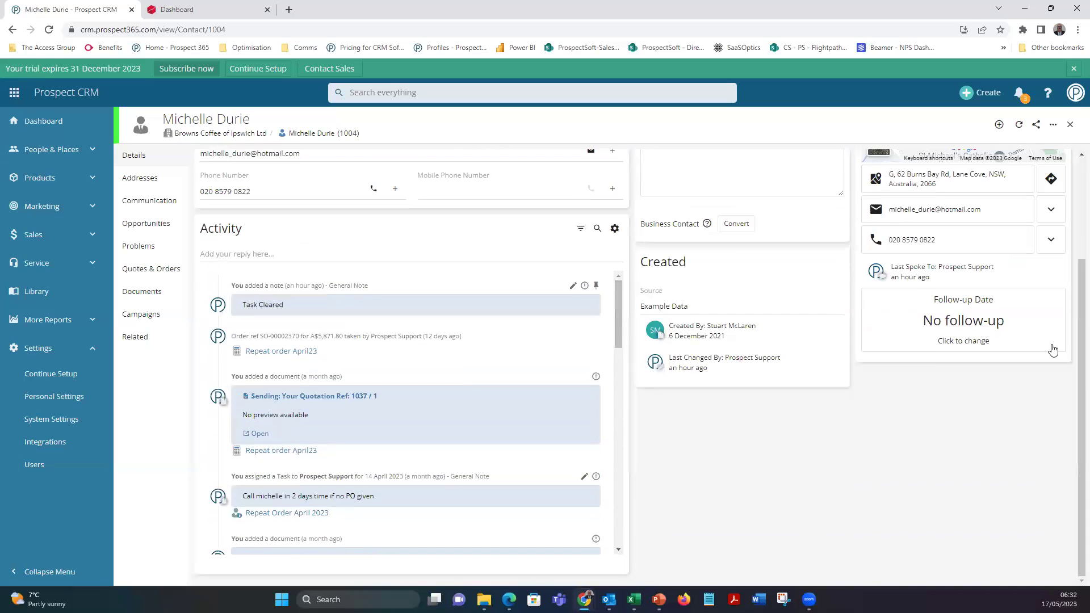
{"action": "left_click_drag", "start_coordinate": [1079, 398], "coordinate": [1079, 297]}
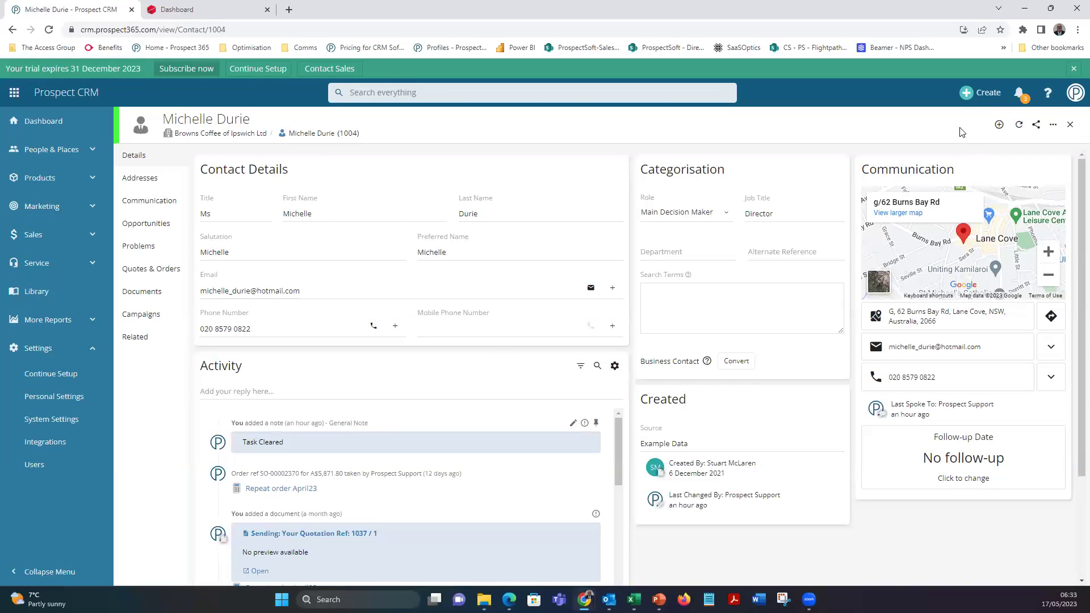
- Create a new Quote described 'Stock order' for the Browns Coffee contact
{"action": "left_click", "coordinate": [999, 127]}
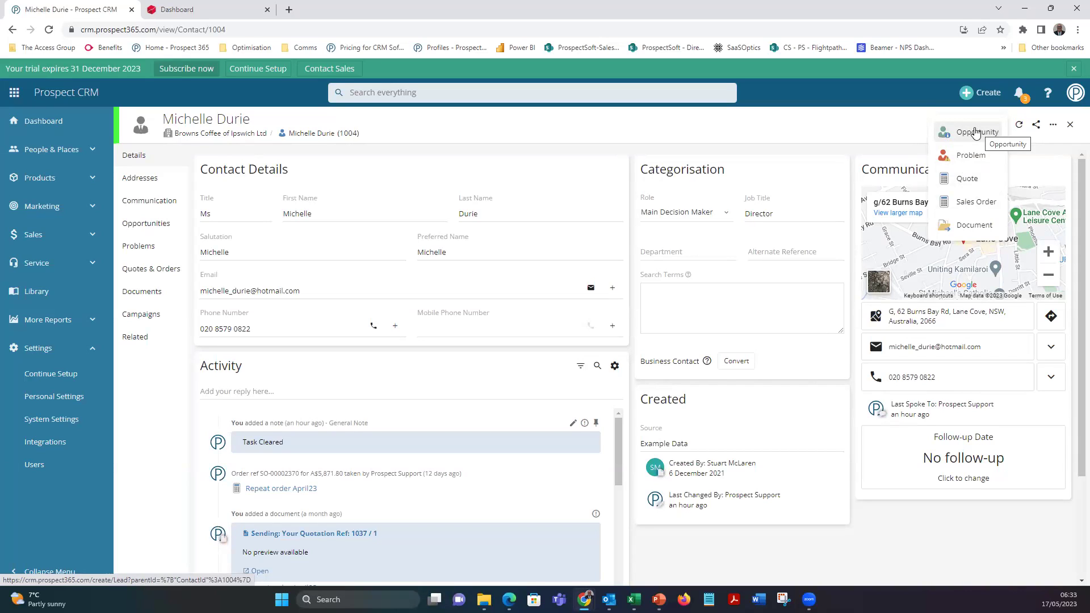
{"action": "left_click", "coordinate": [966, 180]}
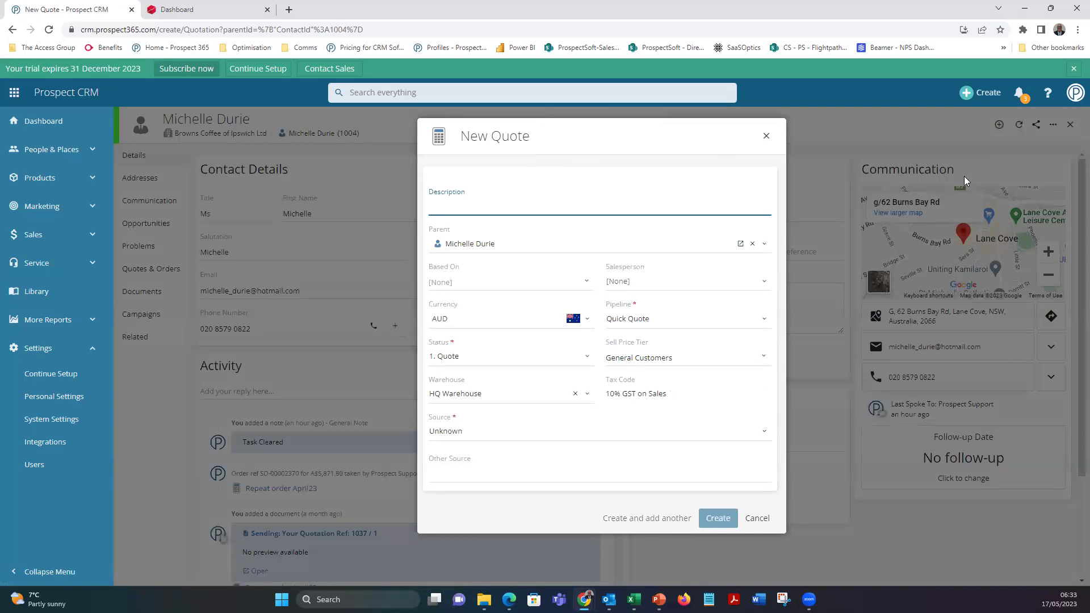
{"action": "type", "text": "Stock order"}
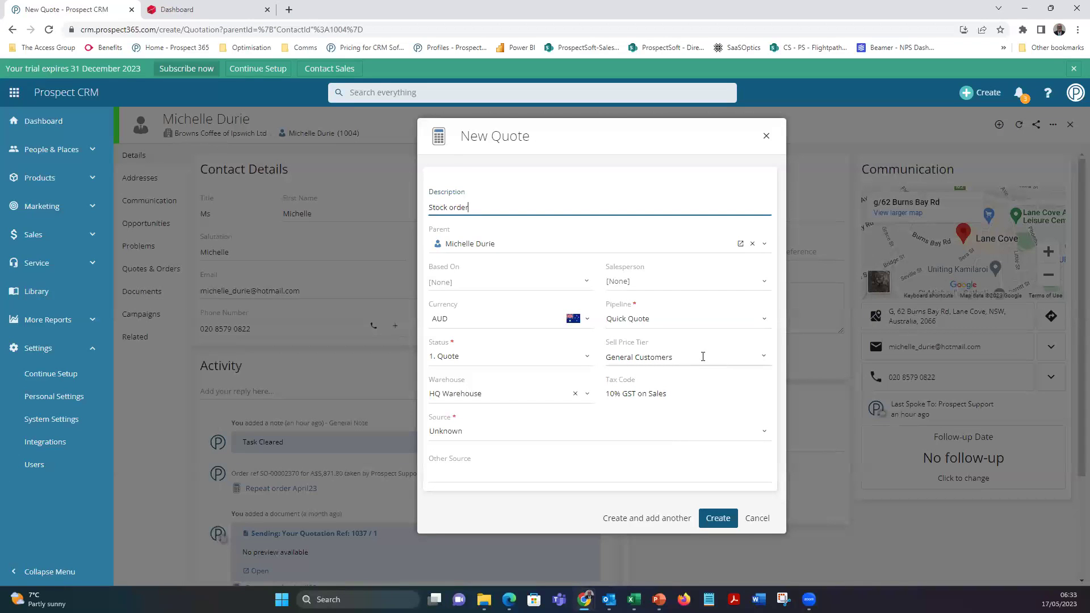
{"action": "left_click", "coordinate": [718, 518]}
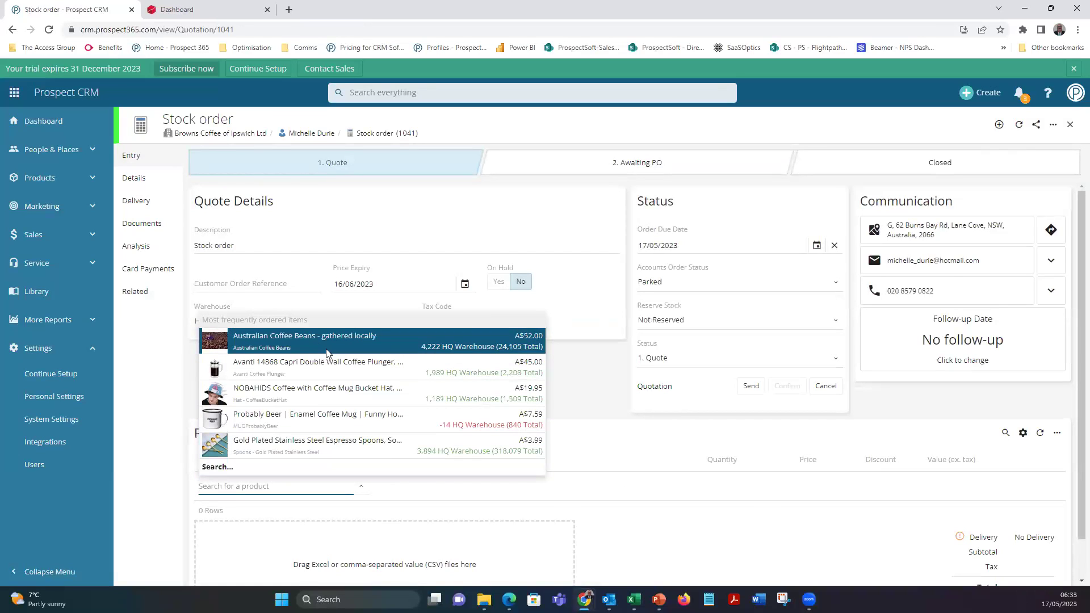
- Add the Avanti Coffee Plunger to the quote with quantity 20
{"action": "left_click", "coordinate": [295, 369]}
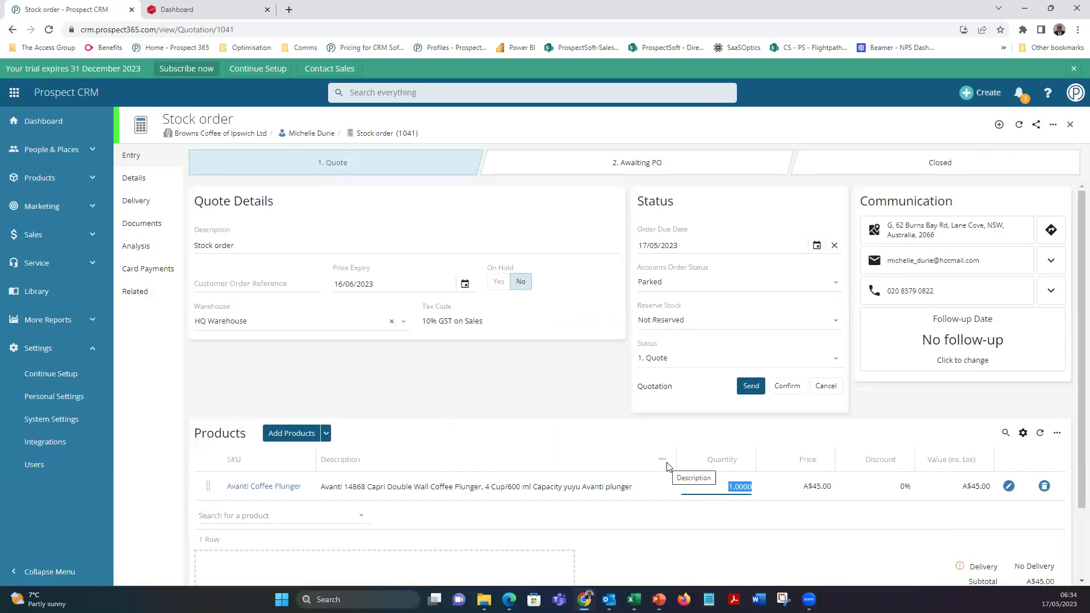
{"action": "type", "text": "20"}
{"action": "key", "text": "Tab"}
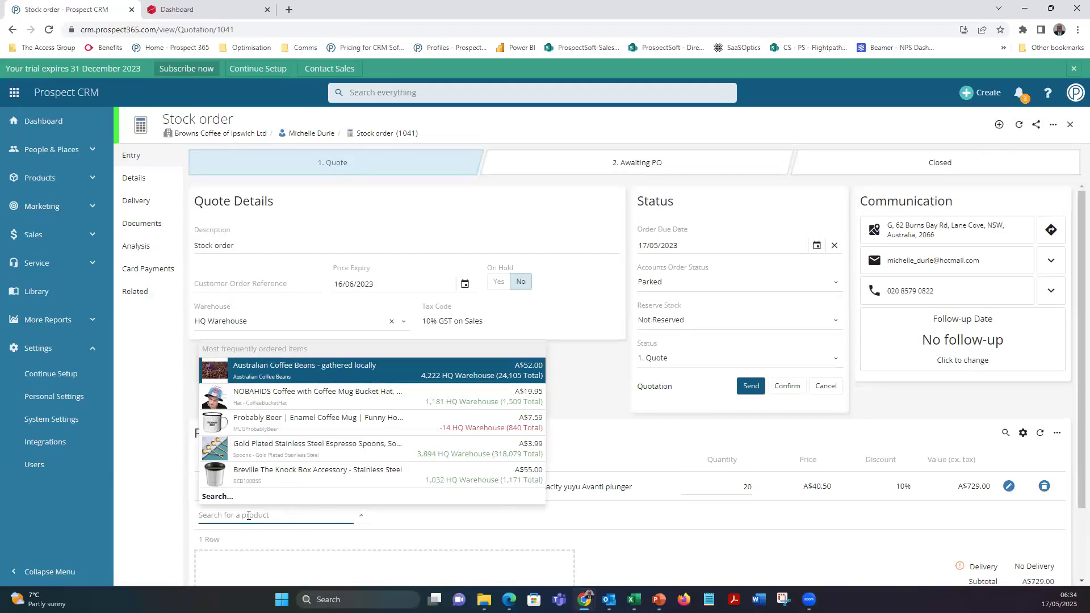
- Add the Breville Smart Grinder Pro at quantity 2, then bring up the full product search for 'brevil'
{"action": "type", "text": "brevil"}
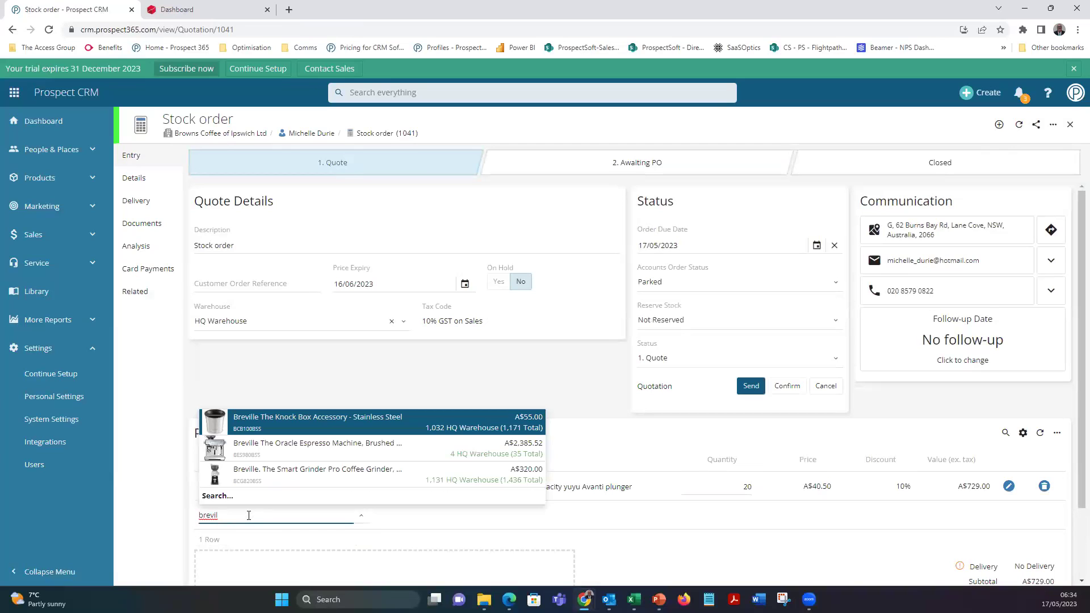
{"action": "left_click", "coordinate": [289, 470]}
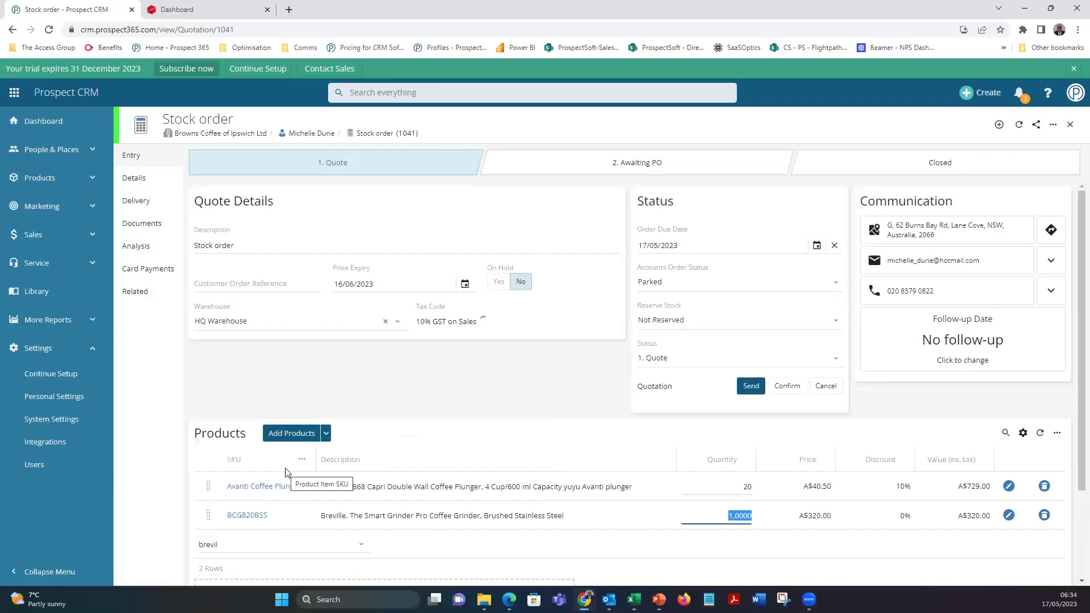
{"action": "type", "text": "2"}
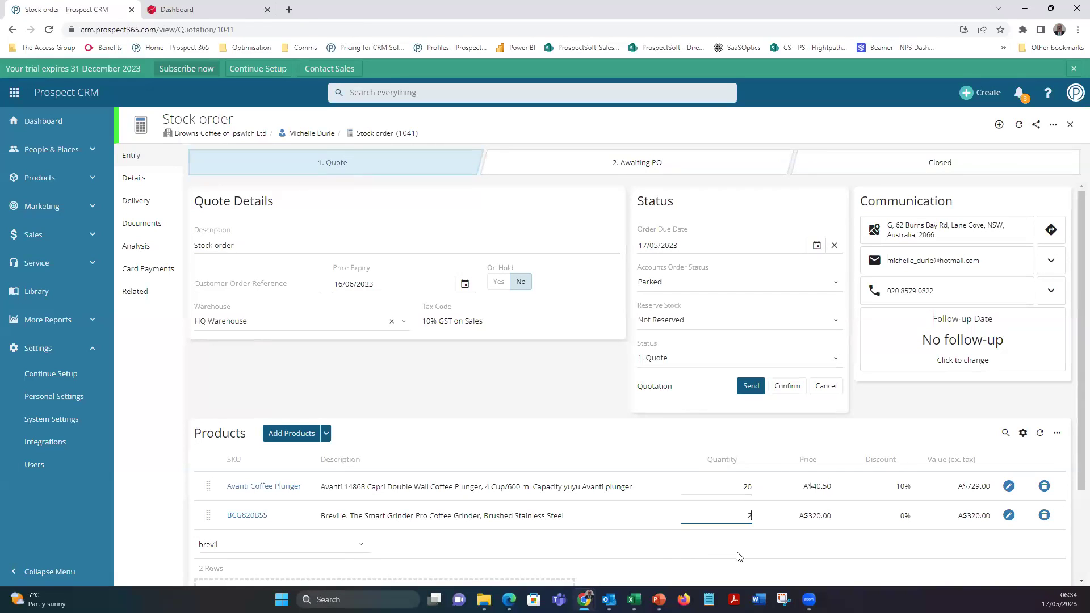
{"action": "left_click", "coordinate": [571, 386]}
{"action": "left_click", "coordinate": [267, 545]}
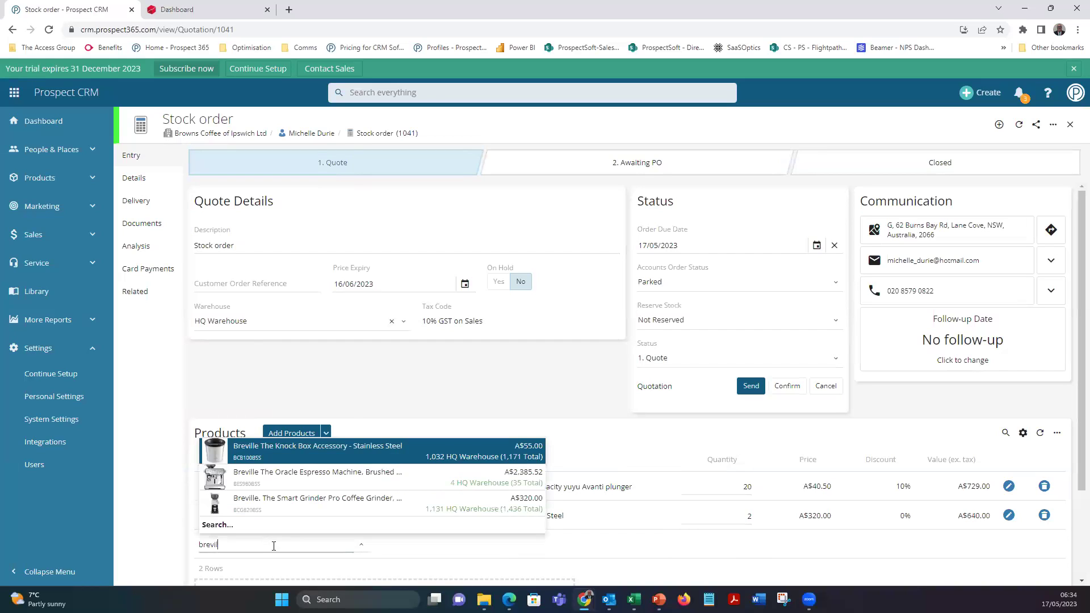
{"action": "left_click", "coordinate": [220, 528]}
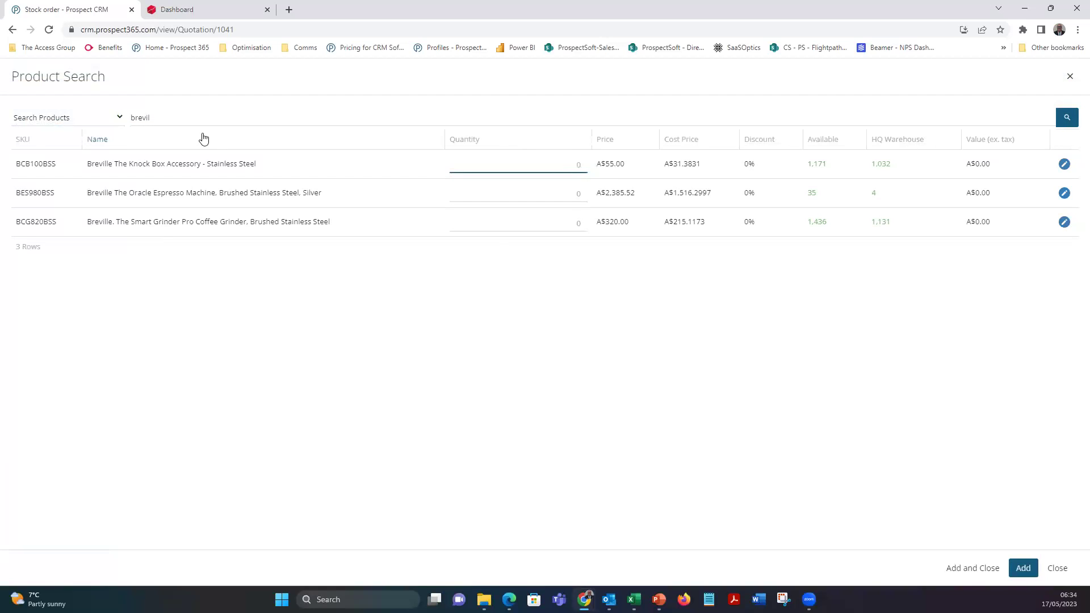
- View the Recently Purchased list, then the Popular list of 45 products, and close Product Search
{"action": "left_click", "coordinate": [119, 118]}
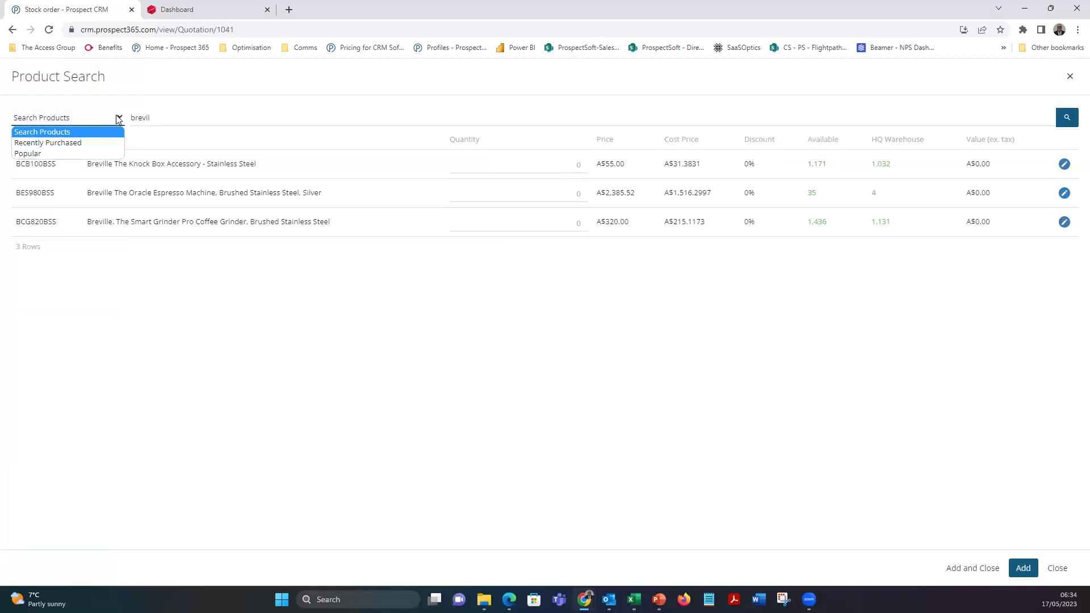
{"action": "left_click", "coordinate": [76, 143]}
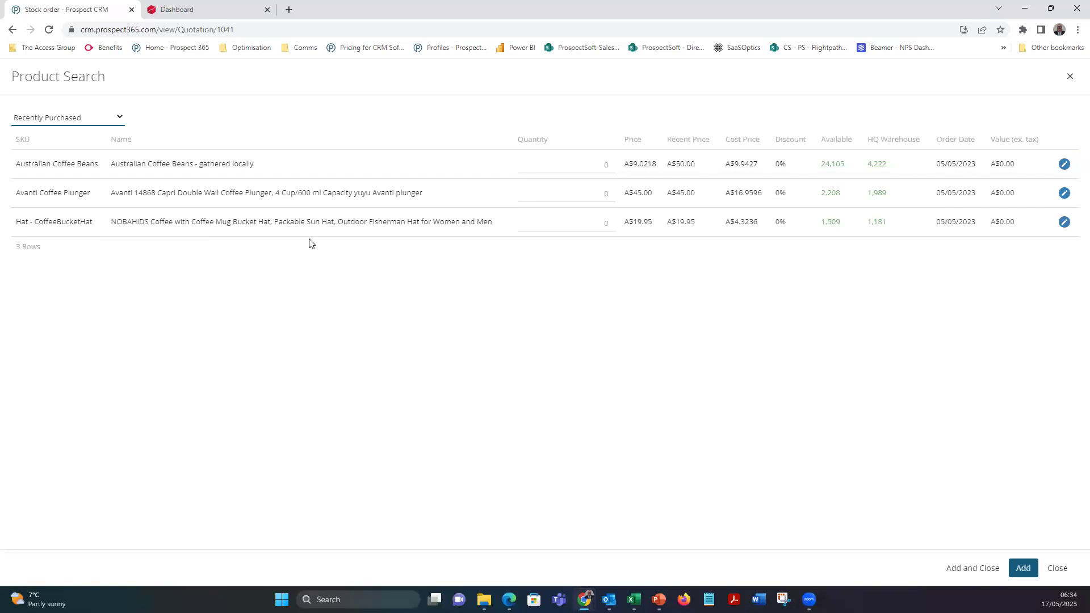
{"action": "left_click", "coordinate": [115, 118]}
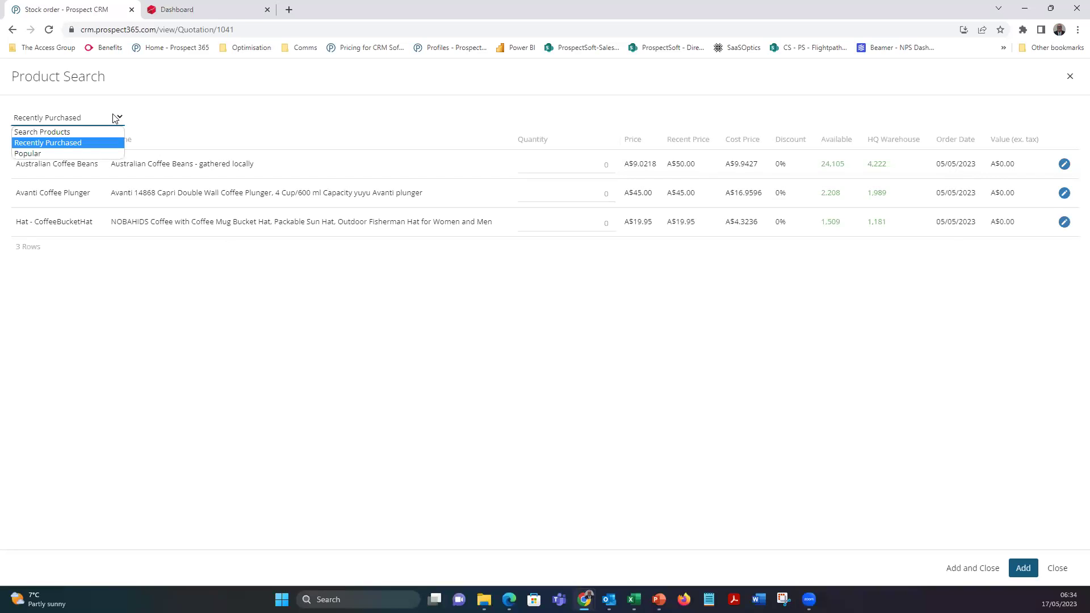
{"action": "left_click", "coordinate": [69, 151]}
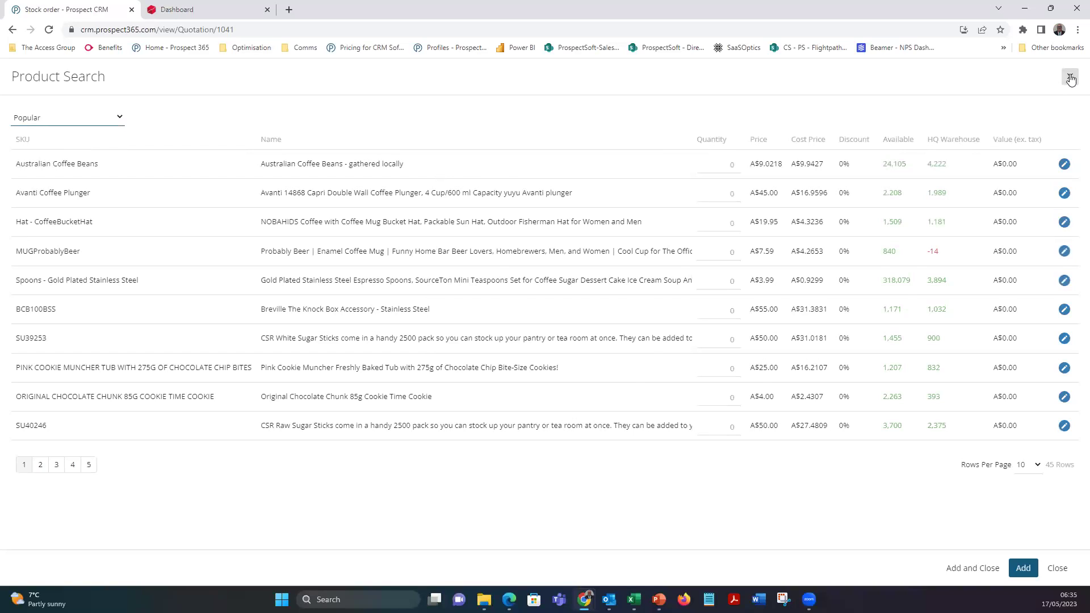
{"action": "left_click", "coordinate": [1071, 78]}
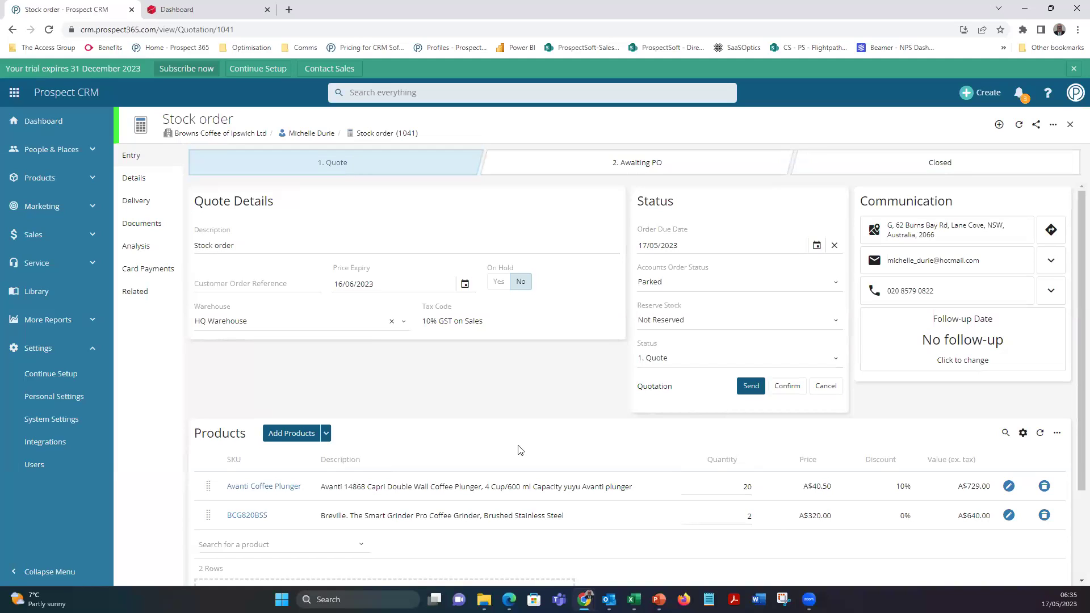
{"action": "left_click", "coordinate": [326, 435]}
{"action": "left_click", "coordinate": [444, 440]}
{"action": "left_click", "coordinate": [923, 261]}
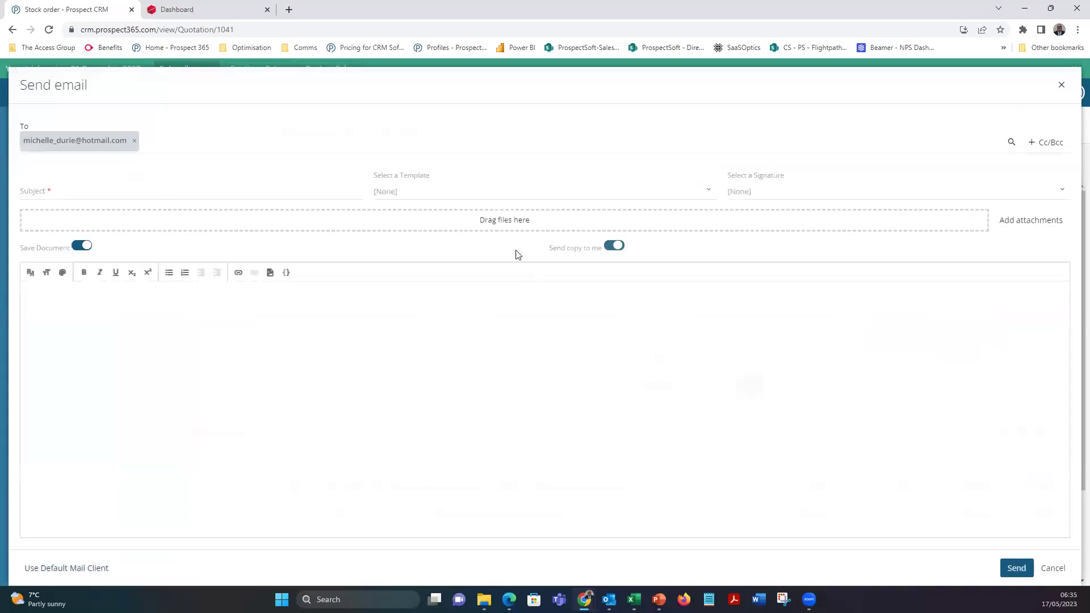
{"action": "left_click", "coordinate": [471, 191]}
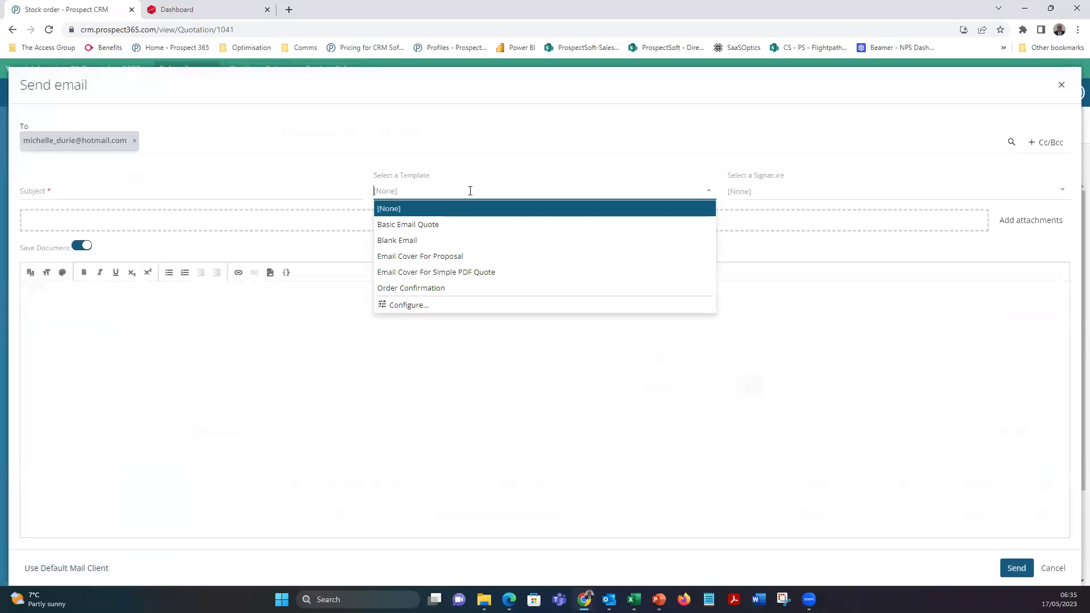
{"action": "left_click", "coordinate": [467, 272]}
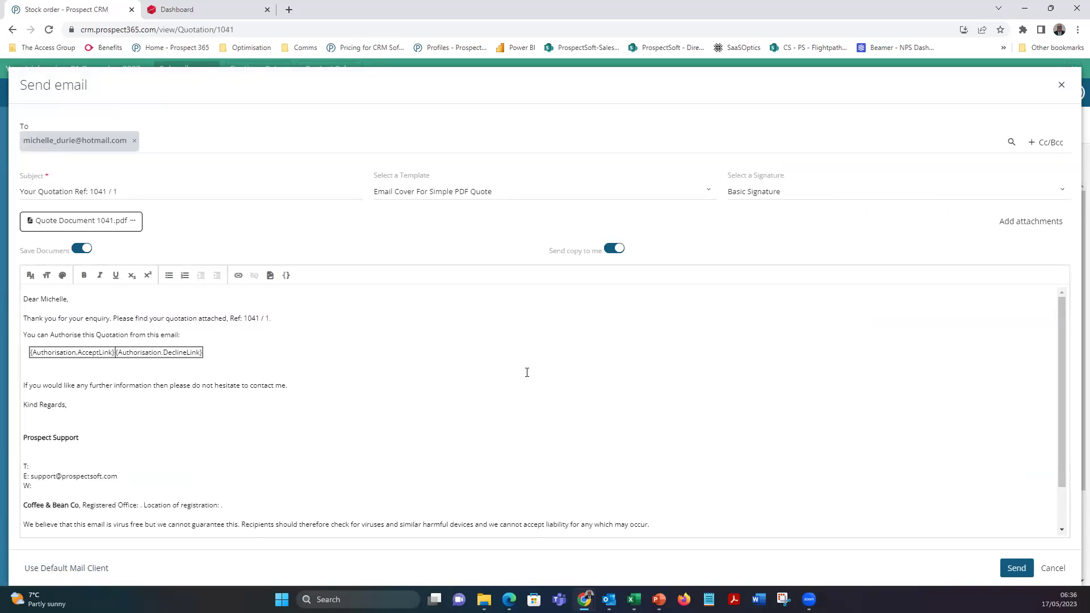
{"action": "left_click", "coordinate": [1061, 84]}
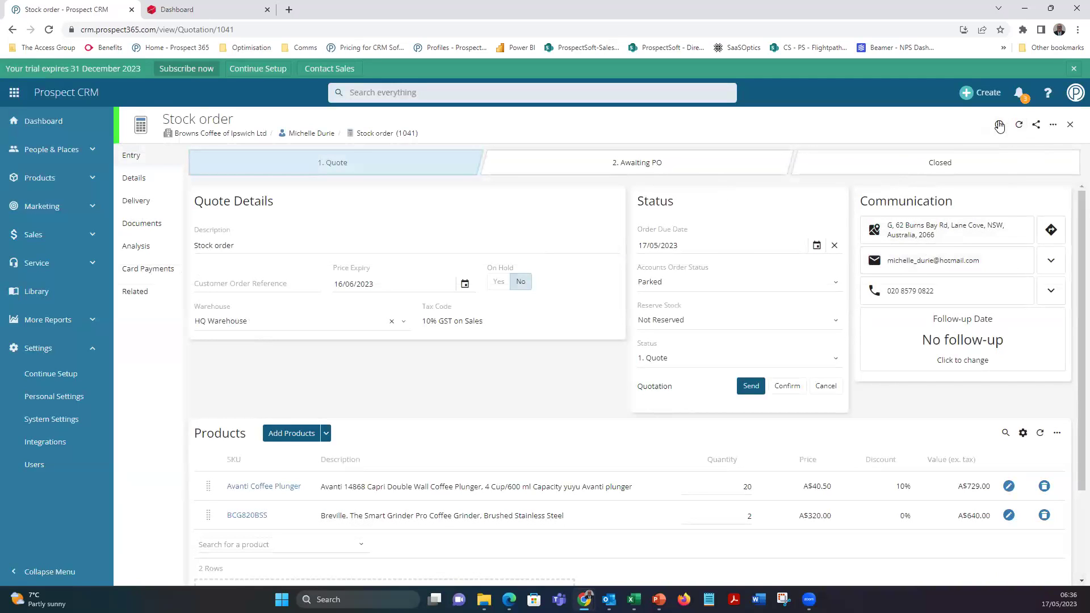
- Generate Quote Document 1041 from the Quote Document template and open it in Word
{"action": "left_click", "coordinate": [950, 137]}
{"action": "left_click", "coordinate": [498, 202]}
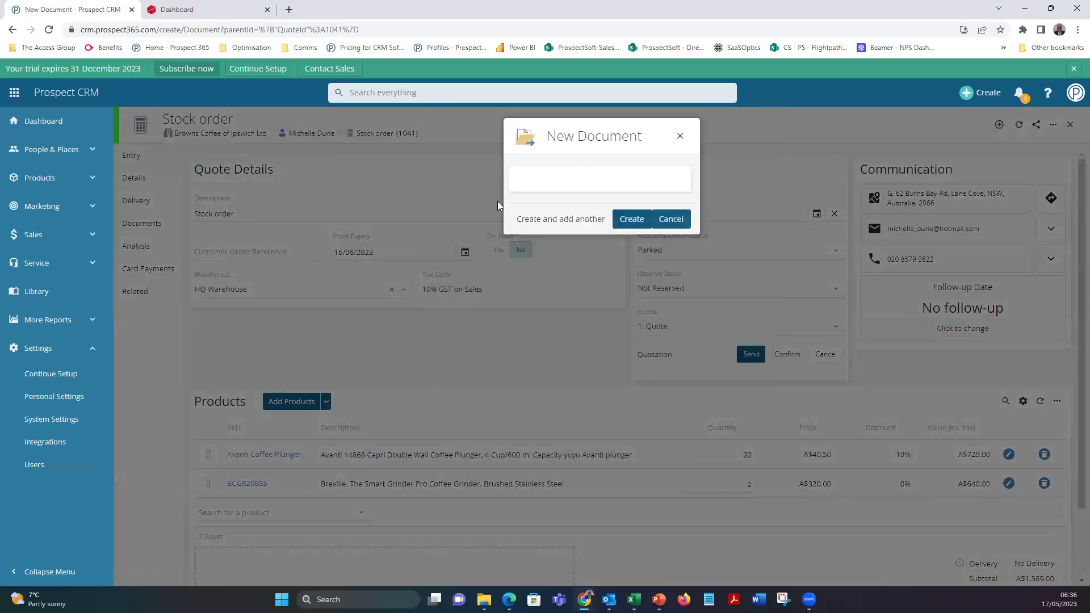
{"action": "left_click", "coordinate": [651, 289]}
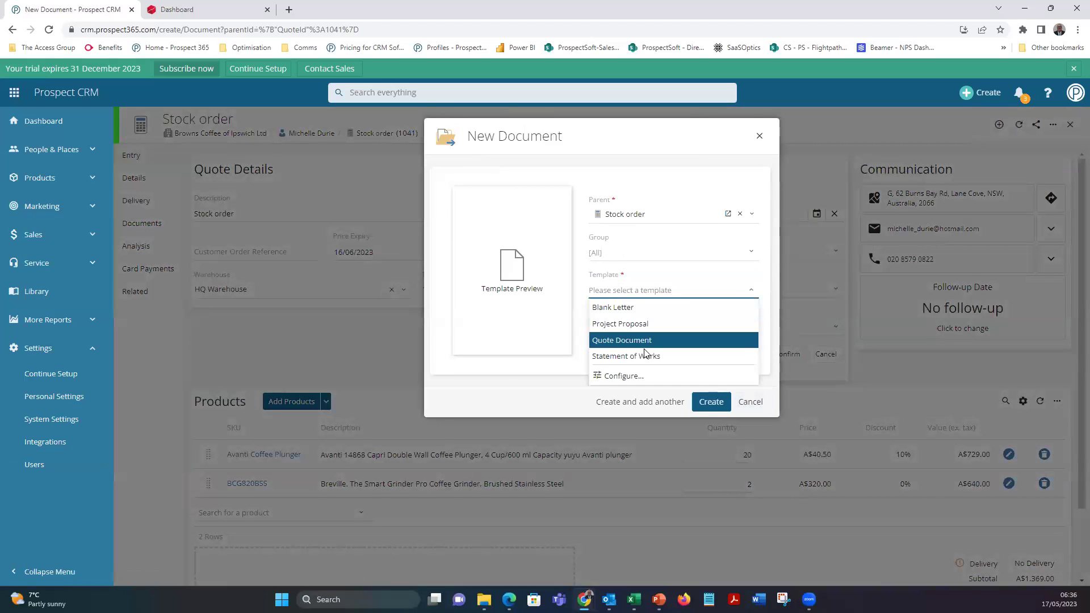
{"action": "left_click", "coordinate": [636, 340]}
{"action": "left_click", "coordinate": [712, 401]}
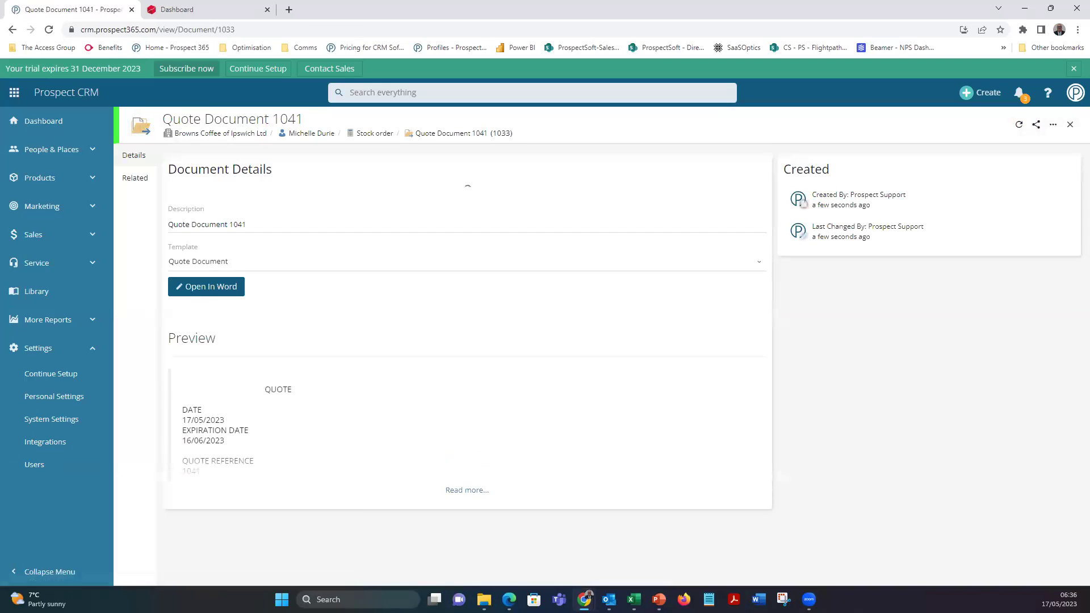
{"action": "left_click", "coordinate": [318, 275]}
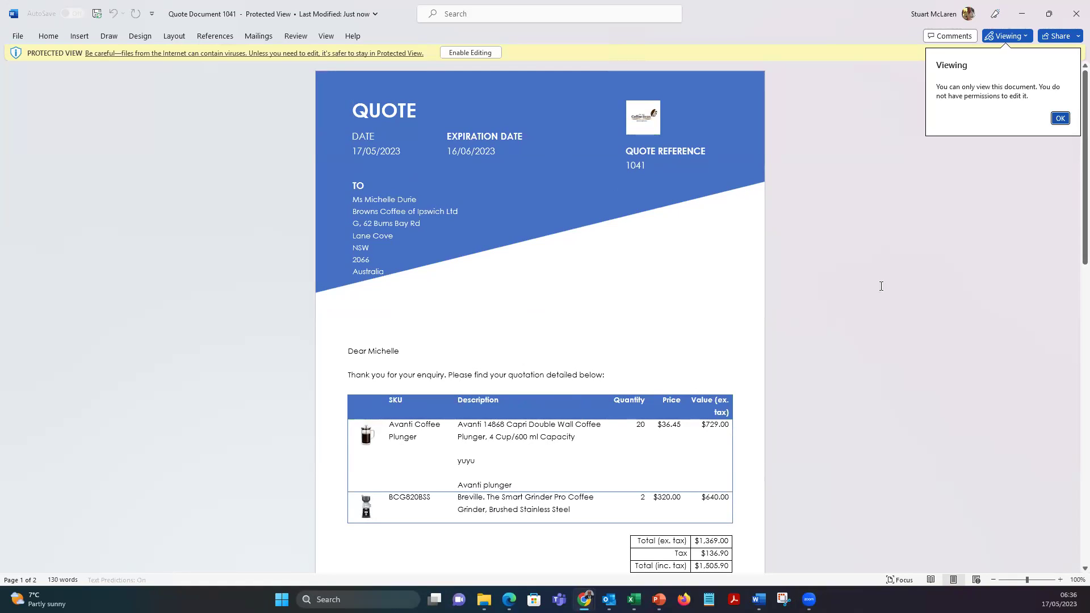
- Dismiss the viewing notice, enable editing on Quote Document 1041, and follow its Approve link
{"action": "left_click", "coordinate": [1060, 119]}
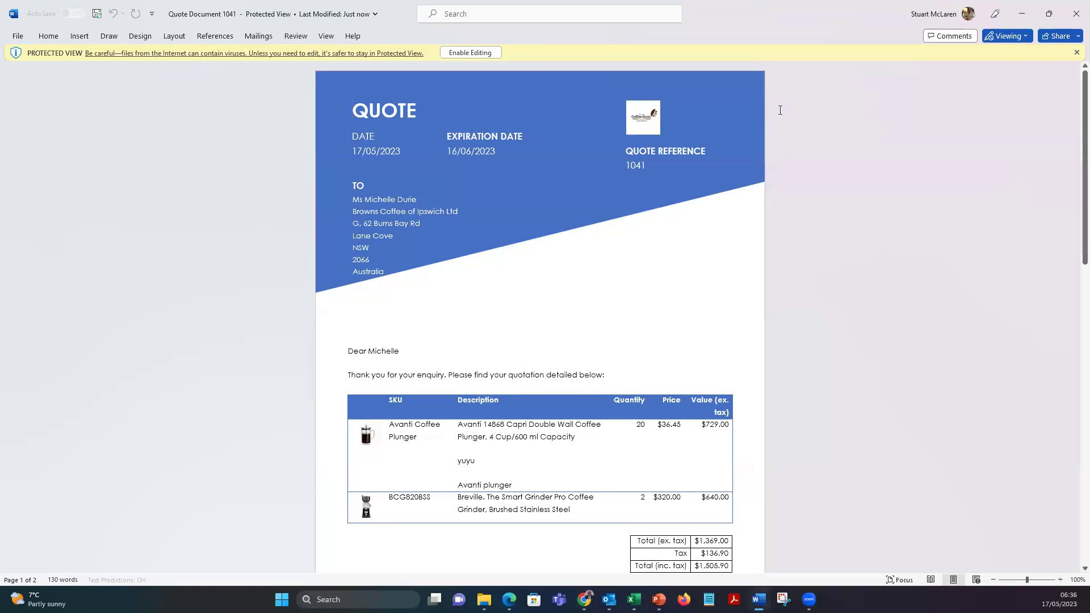
{"action": "left_click", "coordinate": [461, 56]}
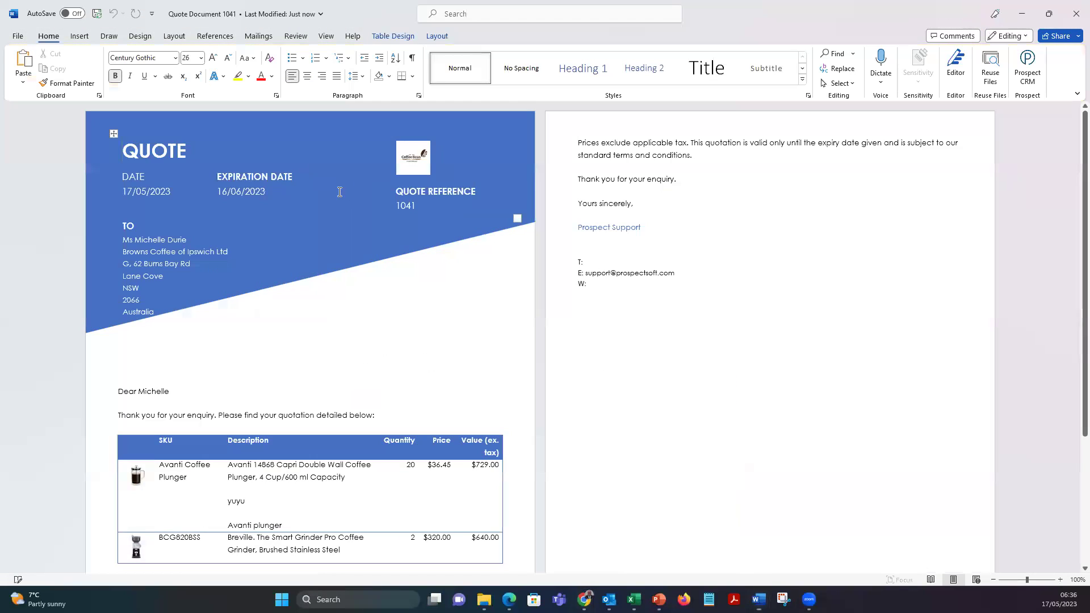
{"action": "scroll", "coordinate": [349, 193], "scroll_direction": "down", "scroll_amount": 5}
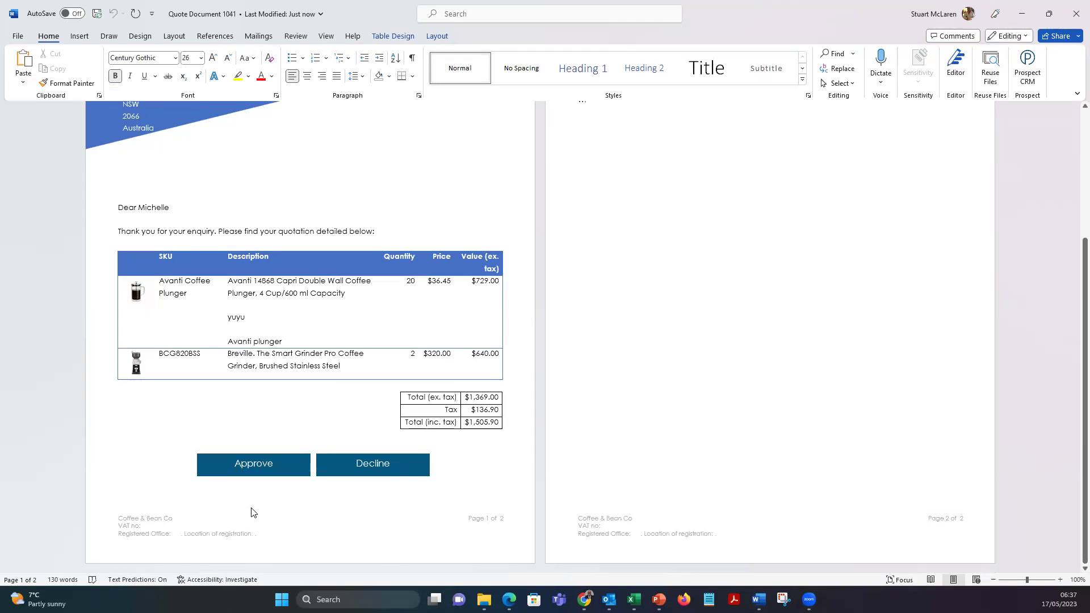
{"action": "left_click", "coordinate": [255, 466], "text": "ctrl"}
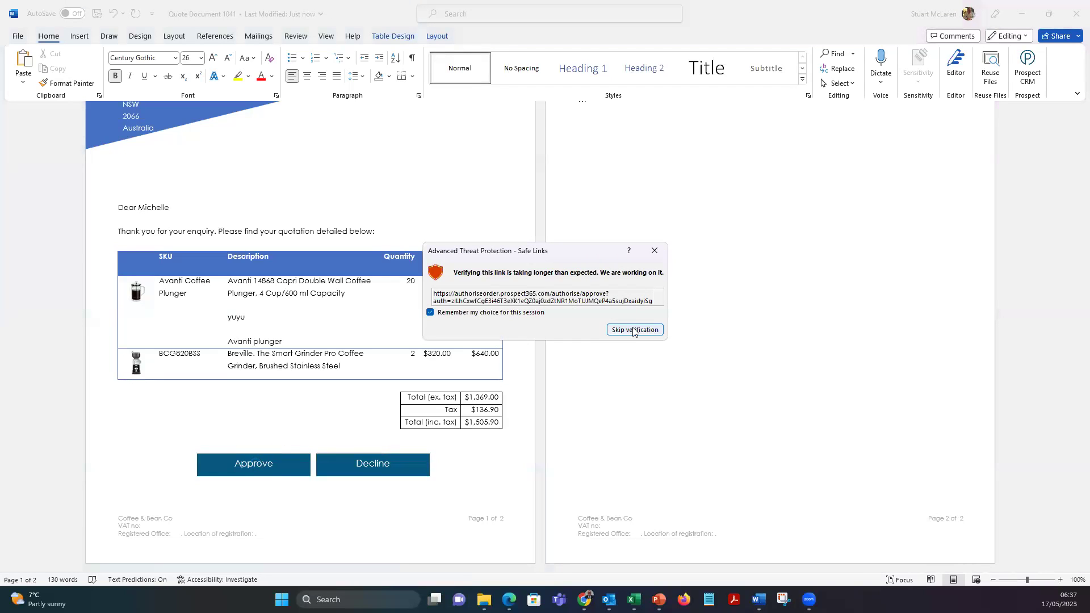
- Skip Safe Links verification to load Approve Order #1041, then switch back to Quote Document 1041
{"action": "left_click", "coordinate": [636, 329]}
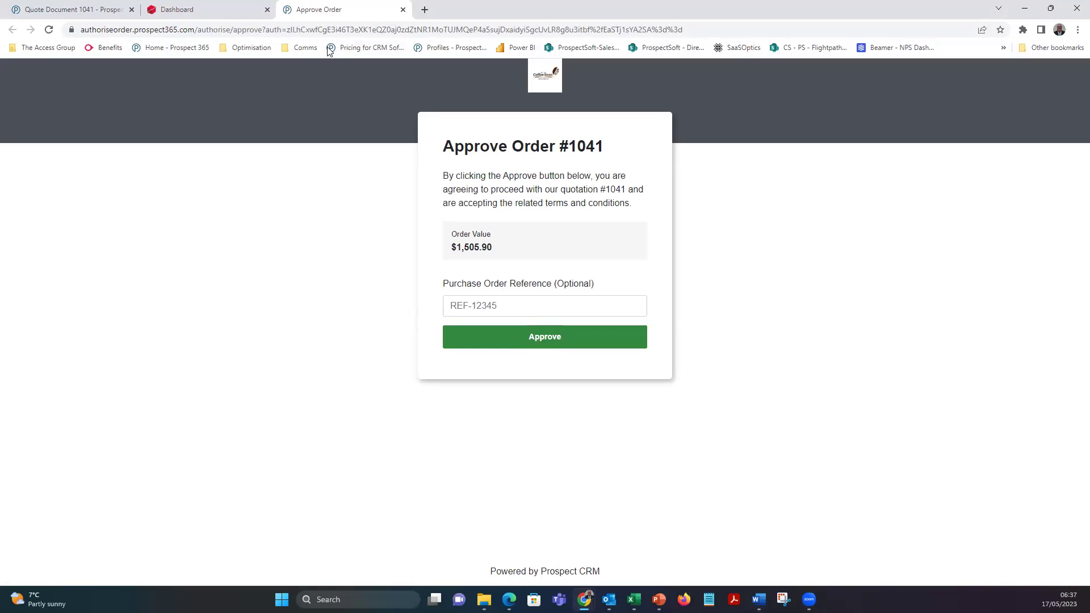
{"action": "left_click", "coordinate": [77, 12]}
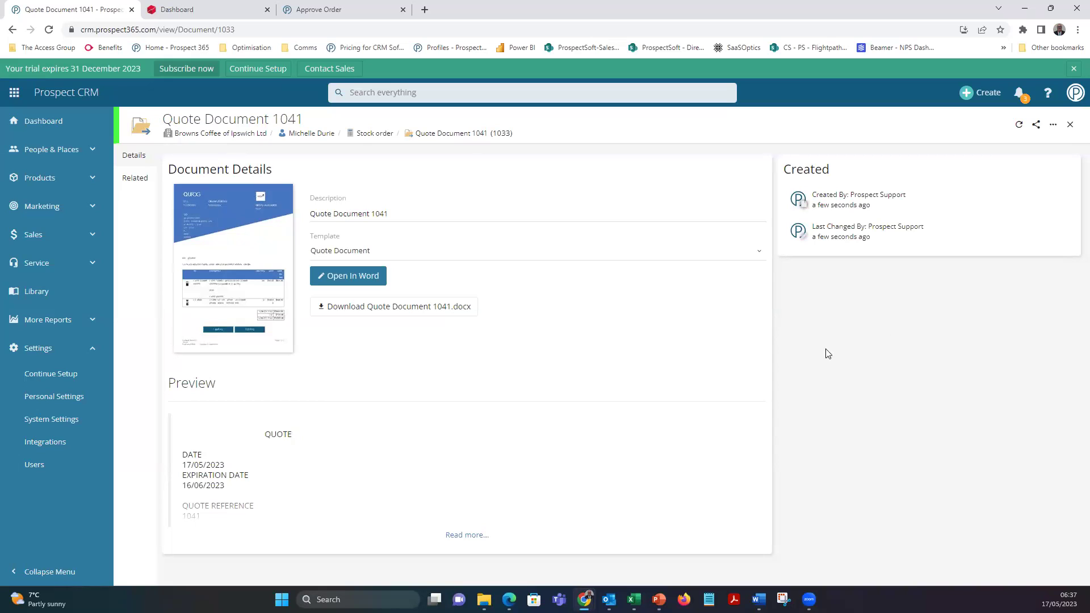
- Return to the parent stock order and enter customer order reference 234567
{"action": "left_click", "coordinate": [1071, 126]}
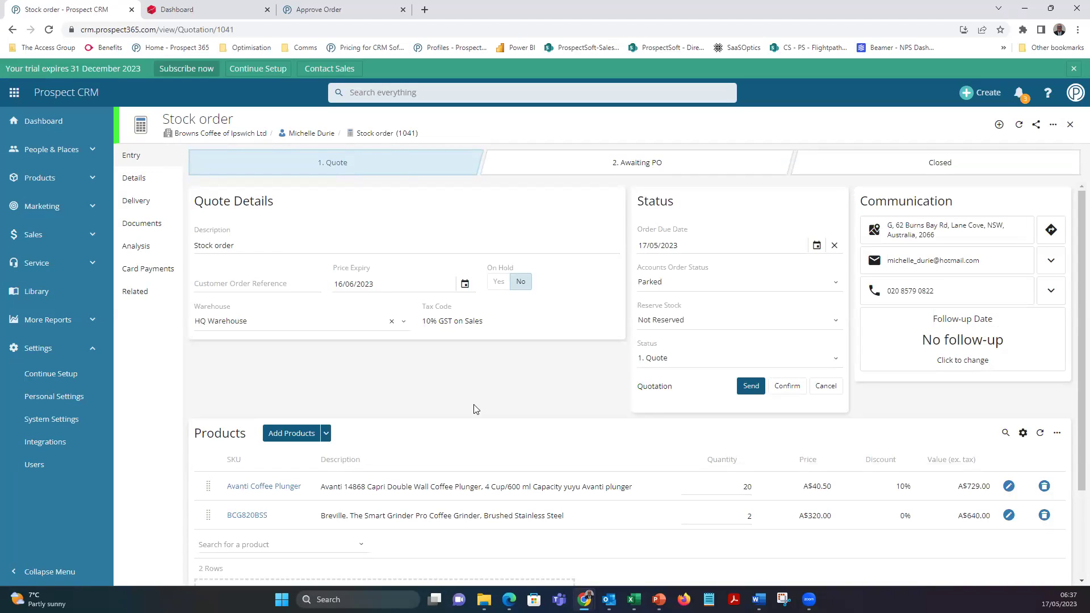
{"action": "left_click", "coordinate": [237, 281]}
{"action": "type", "text": "234567"}
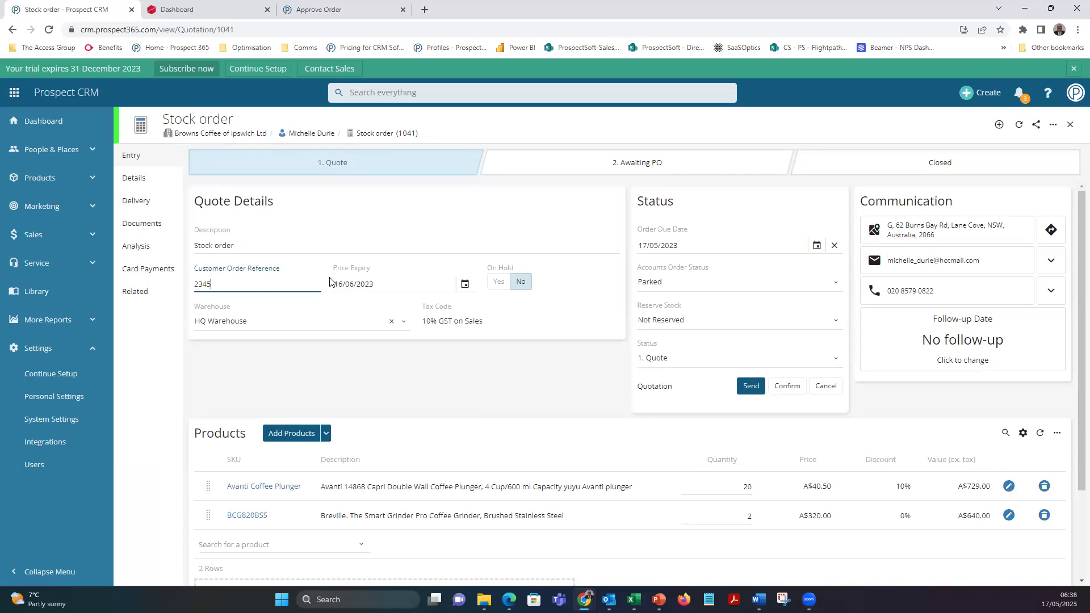
{"action": "left_click", "coordinate": [465, 393]}
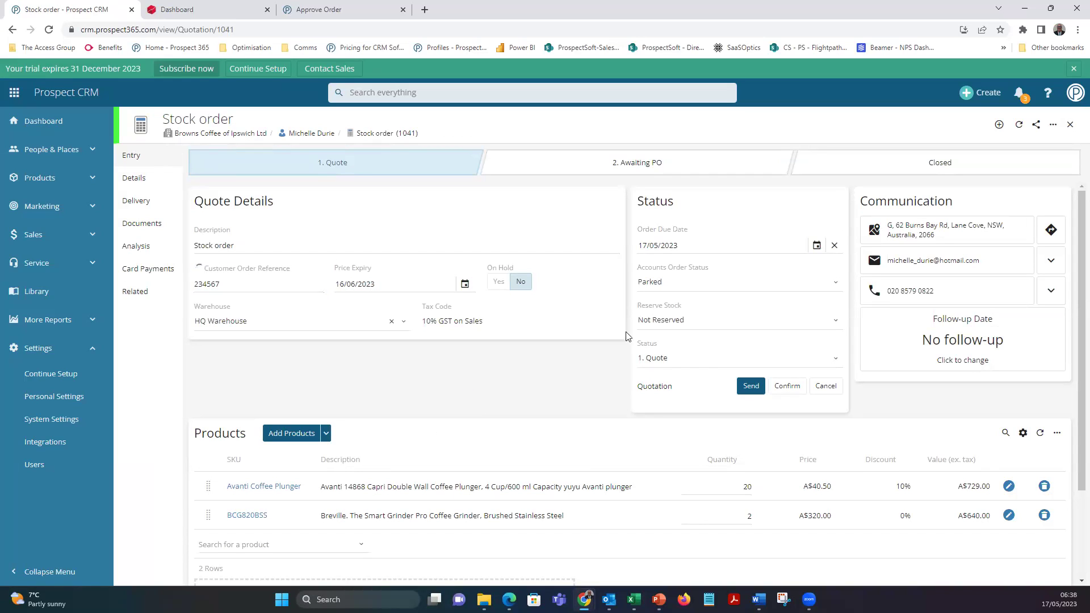
- Leave the accounts order status at Parked and confirm the quote as a stock order
{"action": "left_click", "coordinate": [717, 280]}
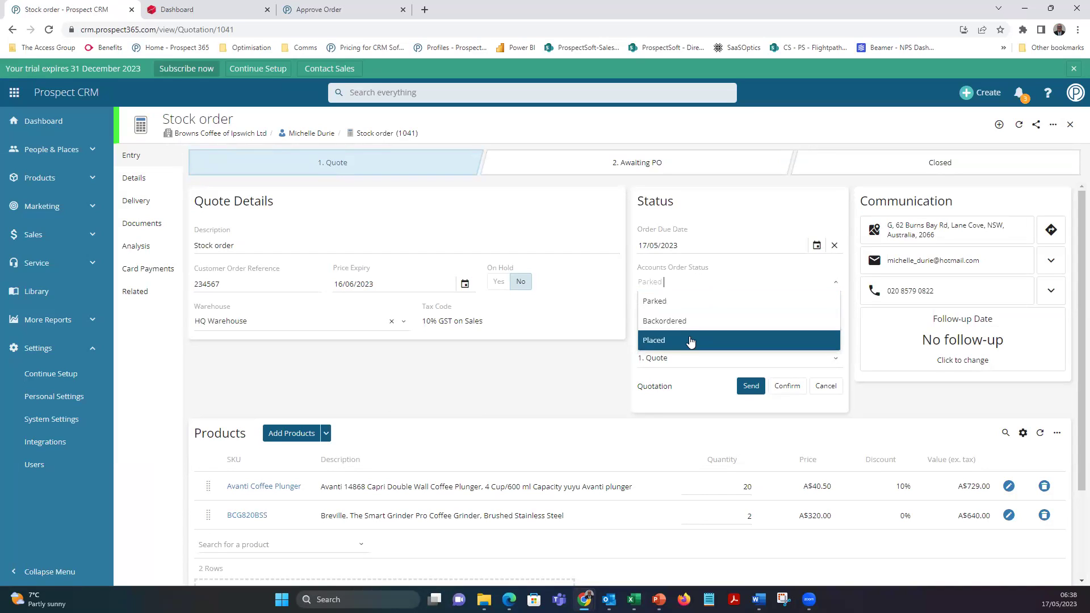
{"action": "left_click", "coordinate": [507, 385]}
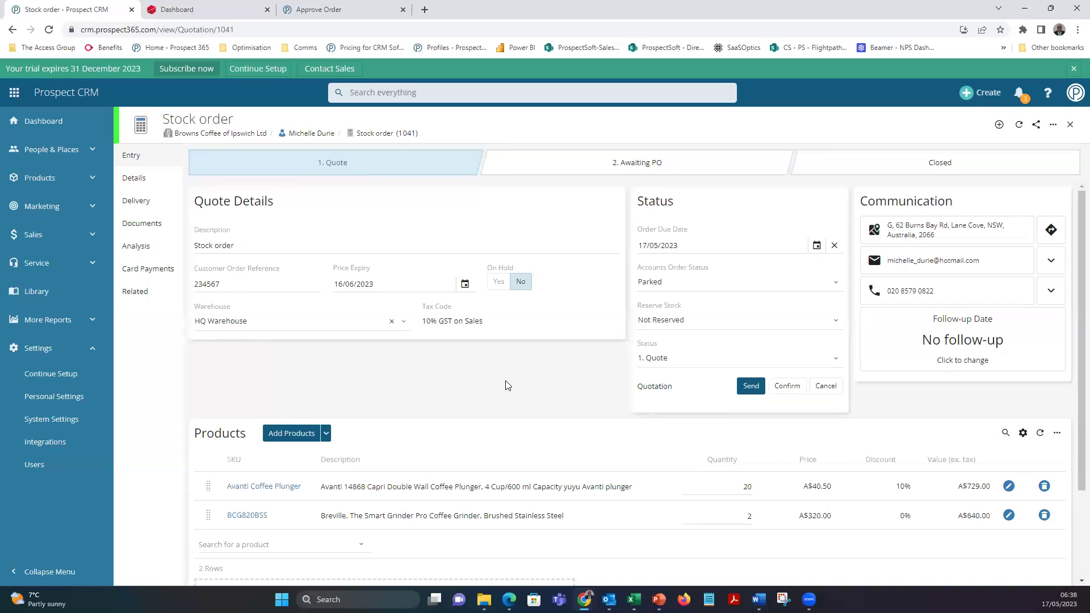
{"action": "left_click", "coordinate": [789, 386]}
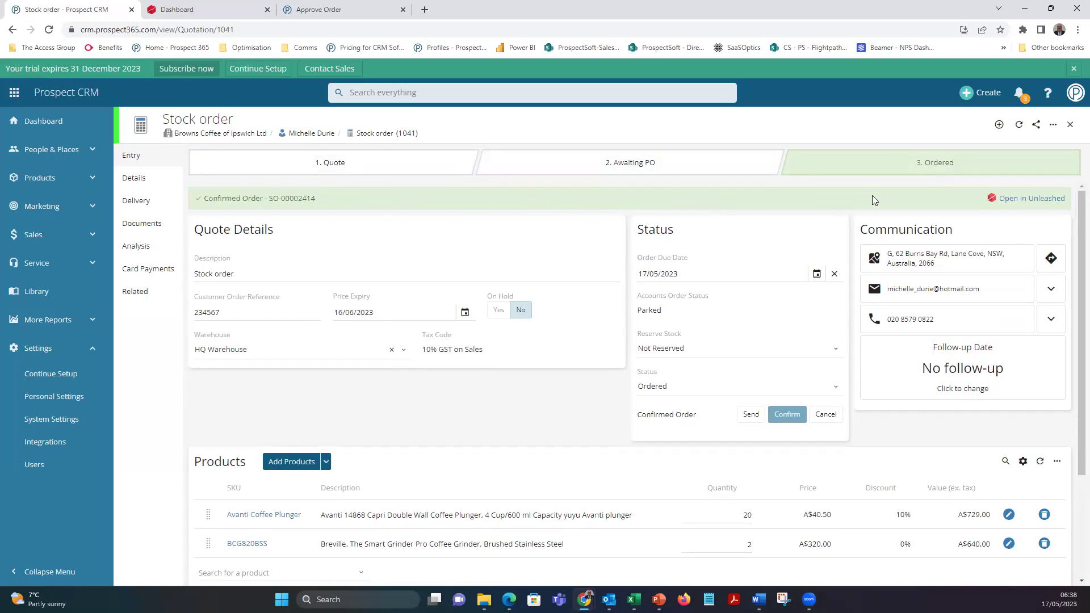
{"action": "left_click", "coordinate": [1034, 198]}
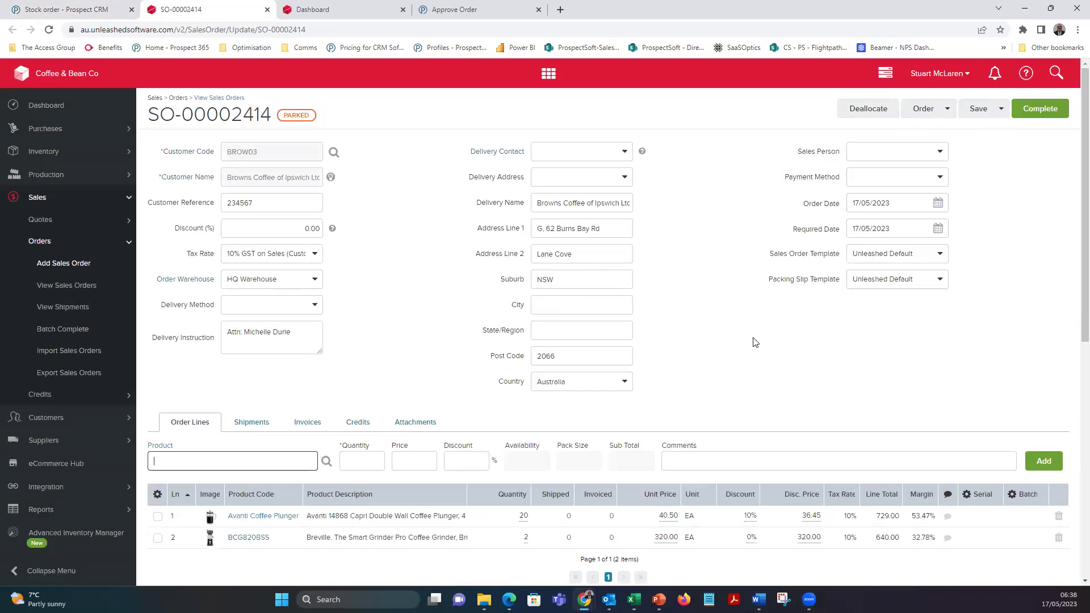
{"action": "left_click", "coordinate": [267, 9]}
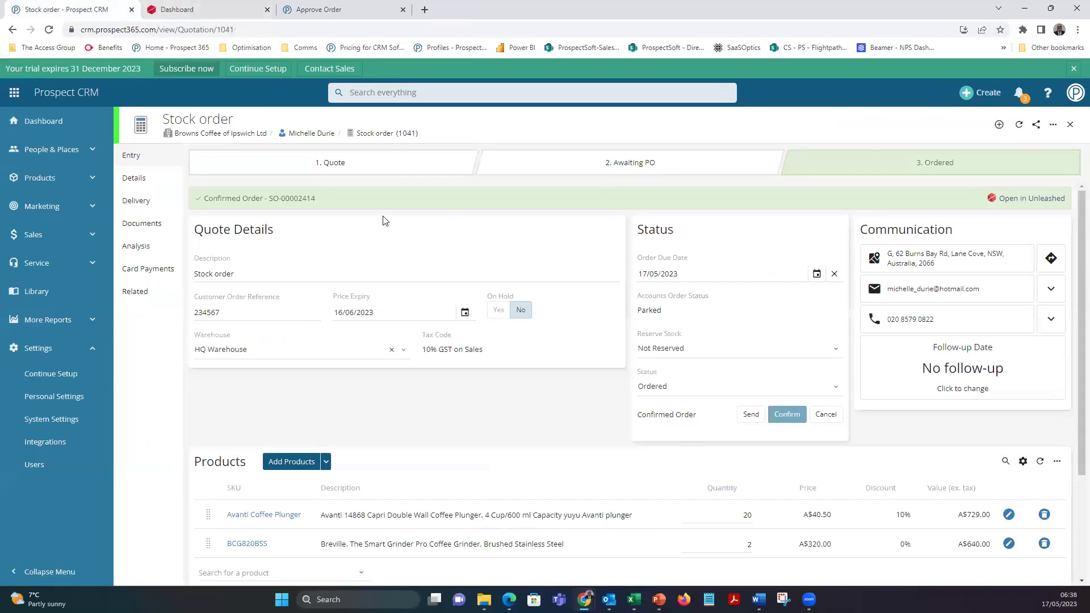
- Close the stock order and contact, reopen Browns Coffee of Ipswich, and show the new linked record choices
{"action": "left_click", "coordinate": [1071, 126]}
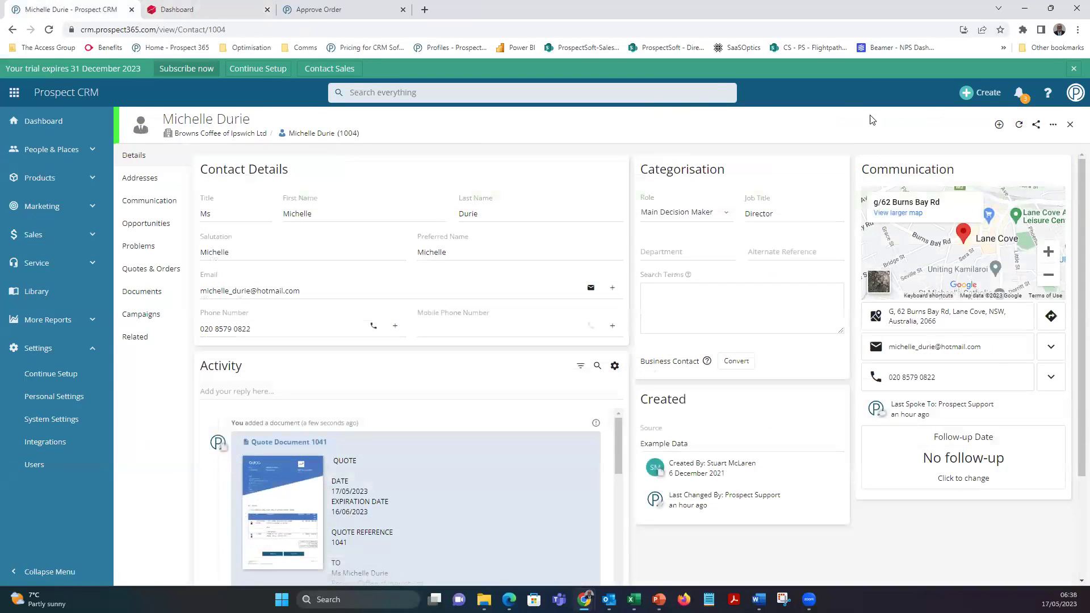
{"action": "left_click", "coordinate": [1071, 126]}
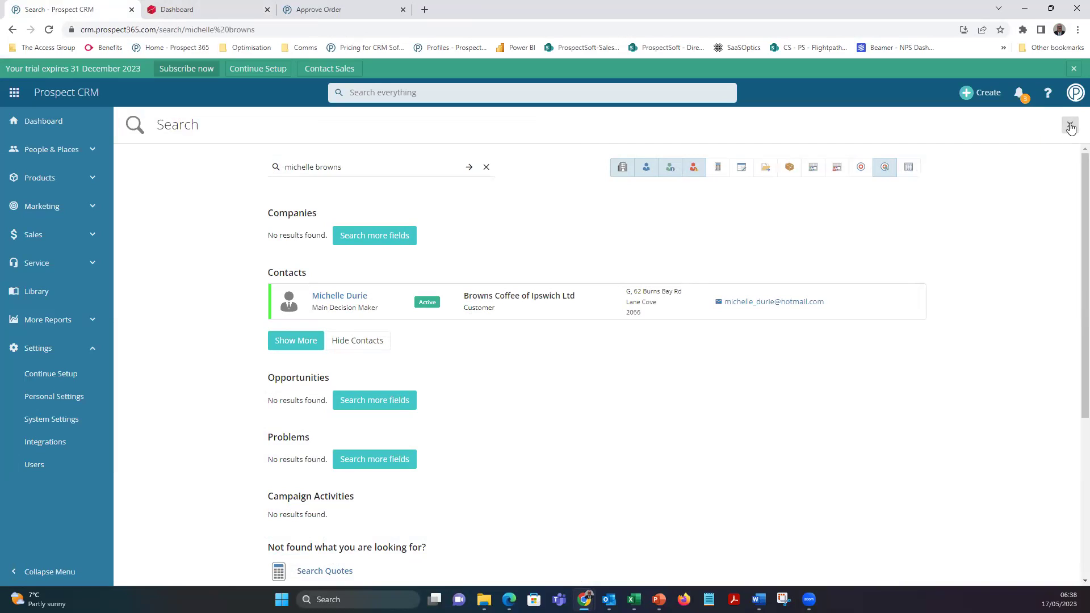
{"action": "left_click", "coordinate": [332, 295]}
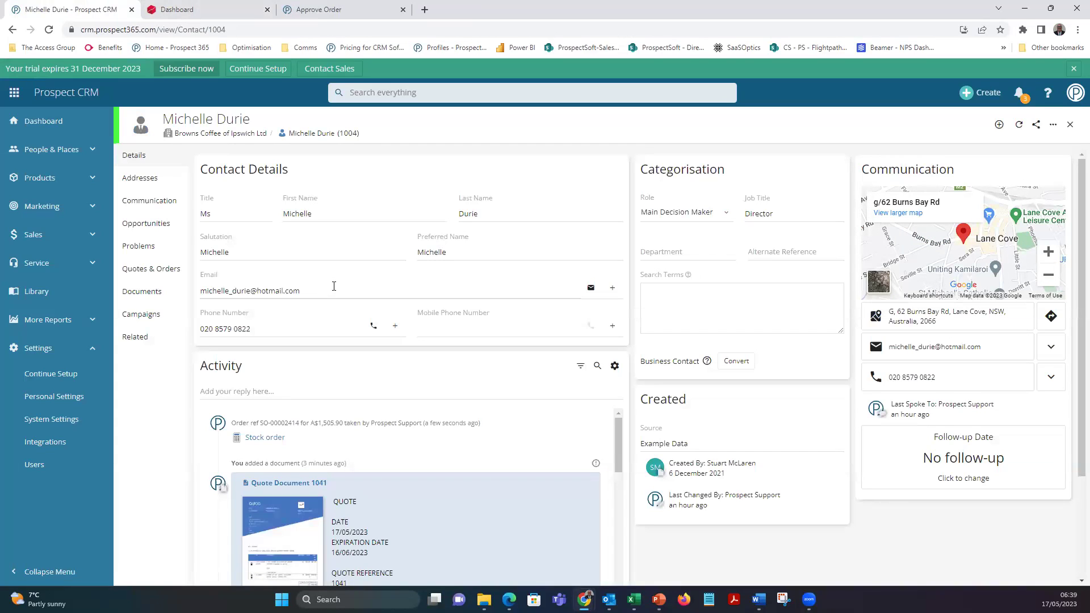
{"action": "left_click", "coordinate": [1000, 125]}
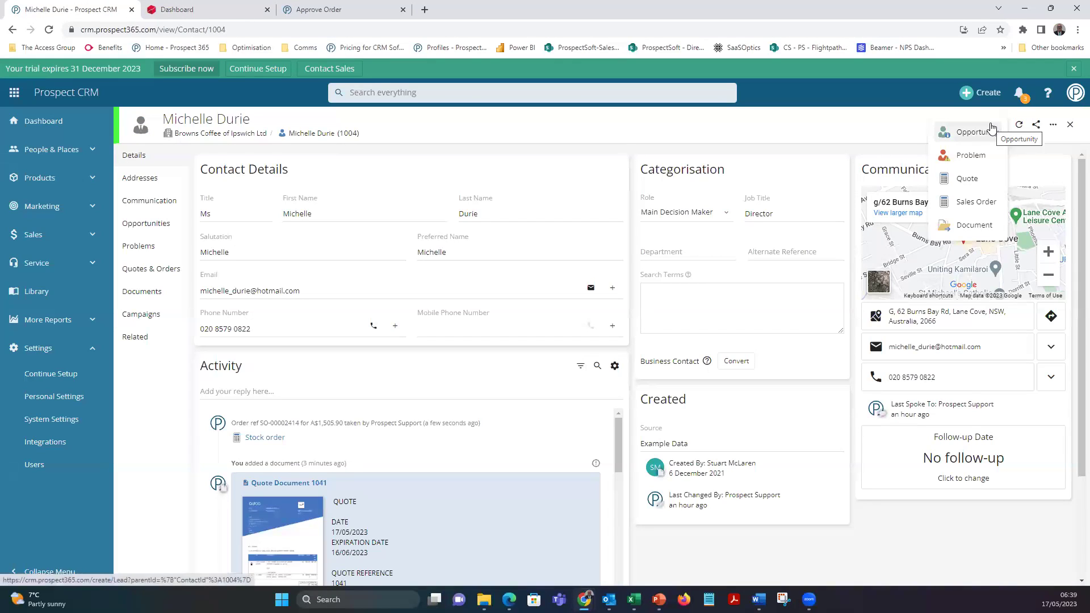
- Start a problem described 'Faulty Coffee grinder' with source Phone and type Product Issue
{"action": "left_click", "coordinate": [966, 156]}
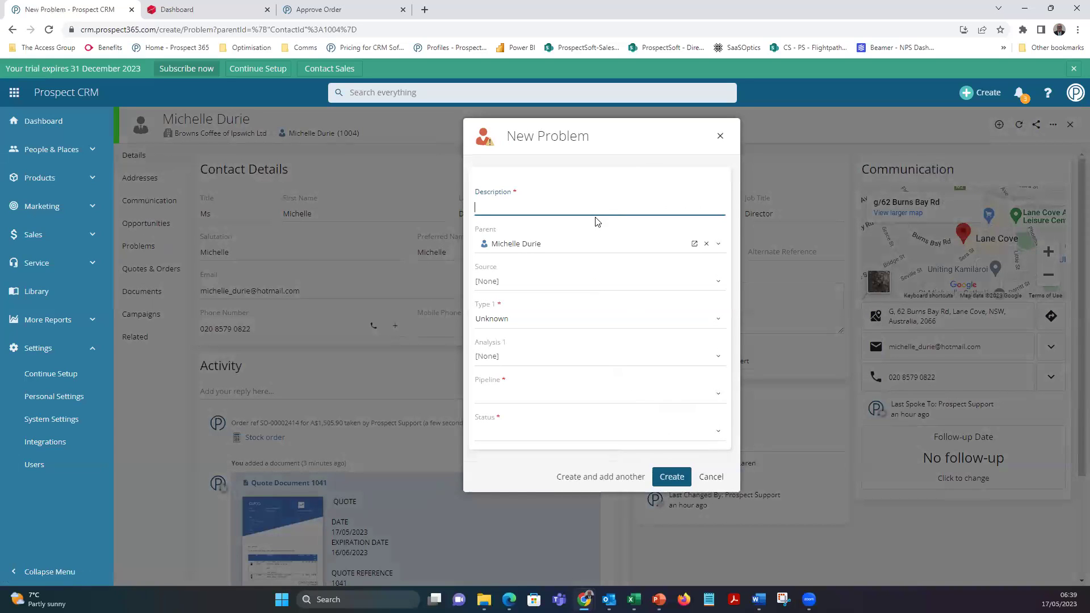
{"action": "type", "text": "Faulty Coffee grinder"}
{"action": "left_click", "coordinate": [541, 276]}
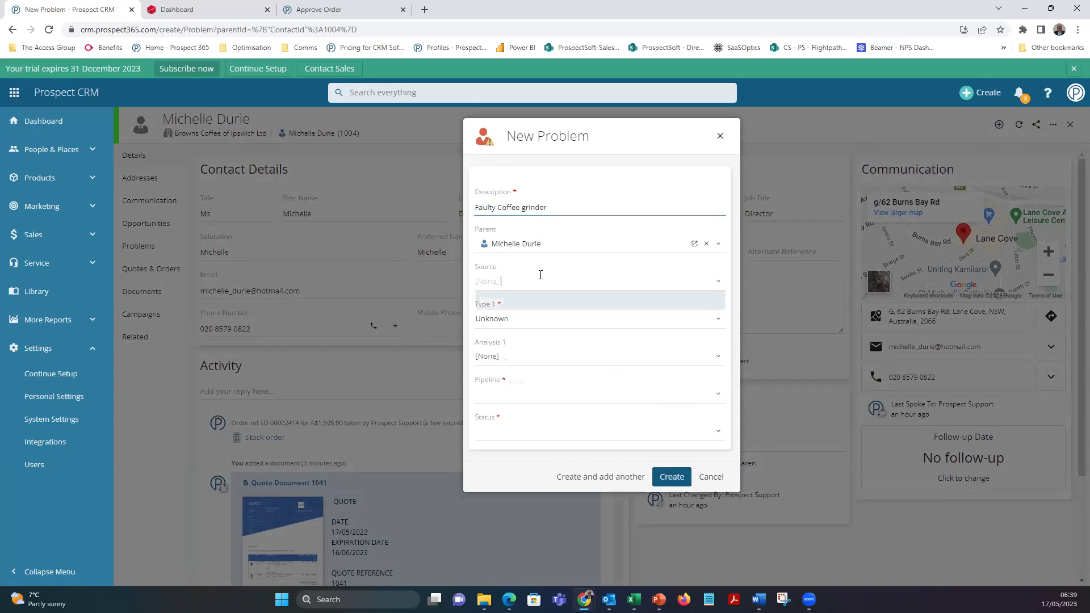
{"action": "left_click", "coordinate": [529, 339]}
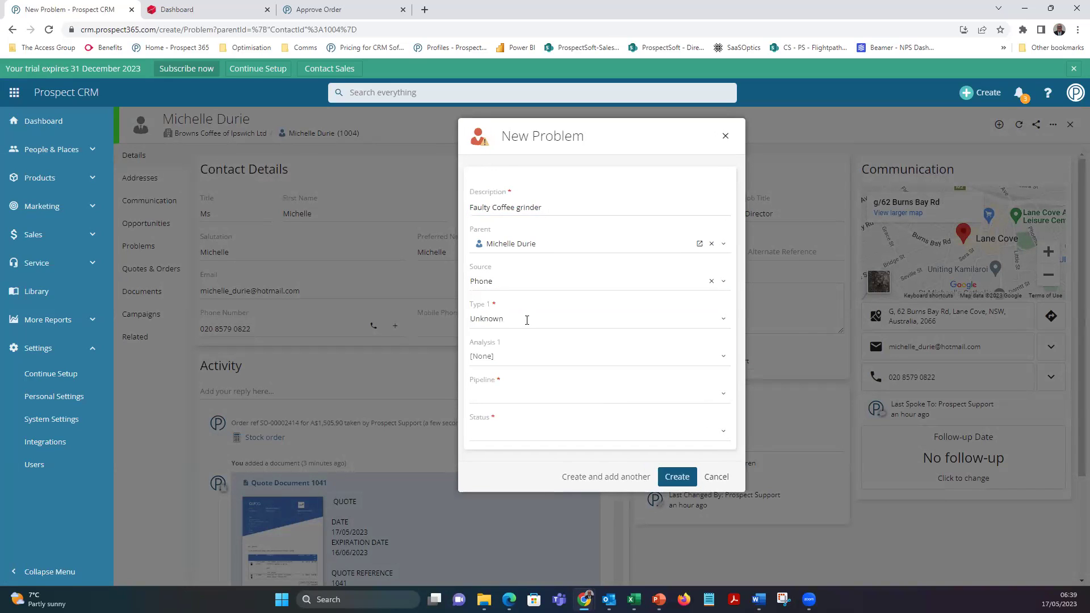
{"action": "left_click", "coordinate": [527, 319]}
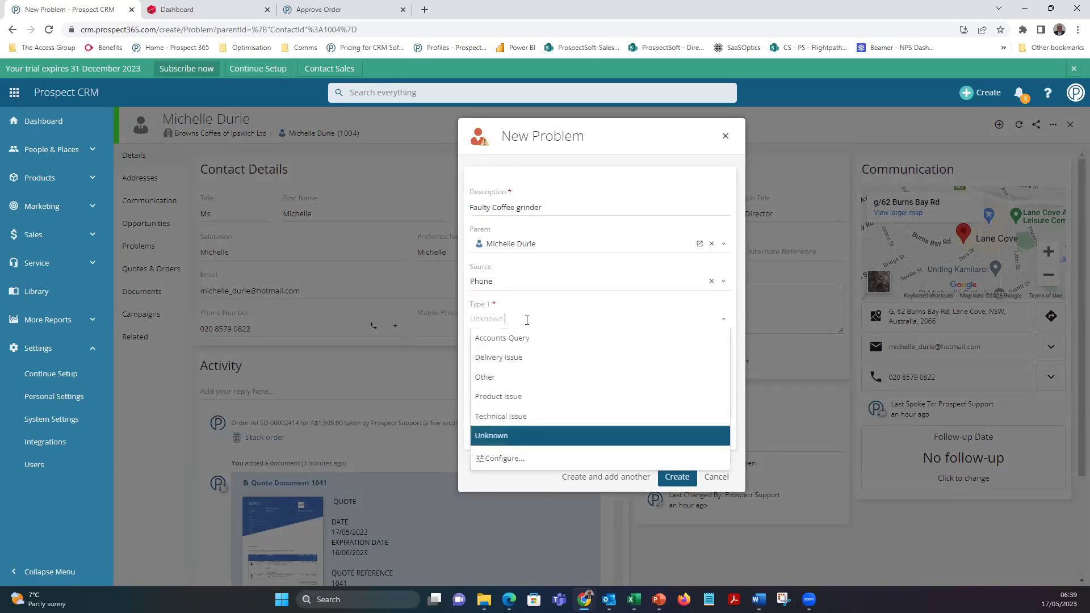
{"action": "left_click", "coordinate": [530, 397]}
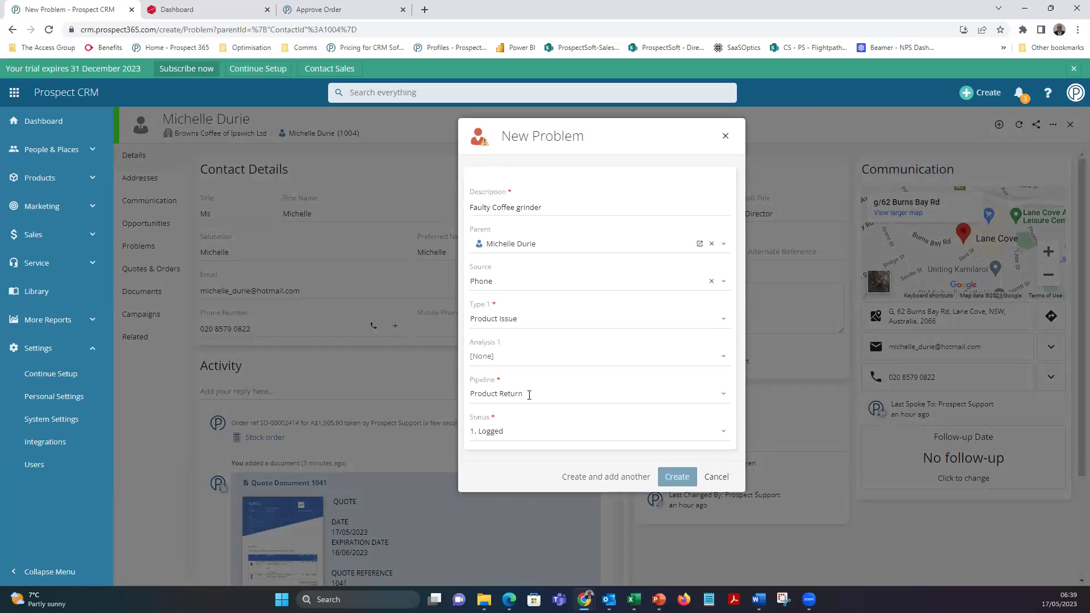
- Leave Analysis 1 empty, keep status 1. Logged, and create the problem record
{"action": "left_click", "coordinate": [533, 357]}
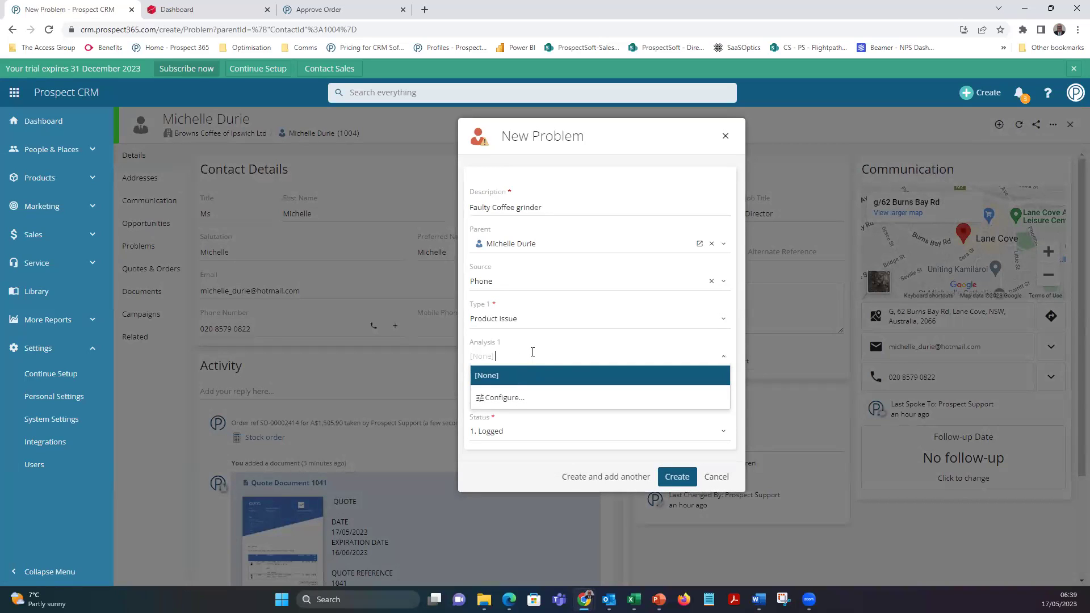
{"action": "left_click", "coordinate": [593, 147]}
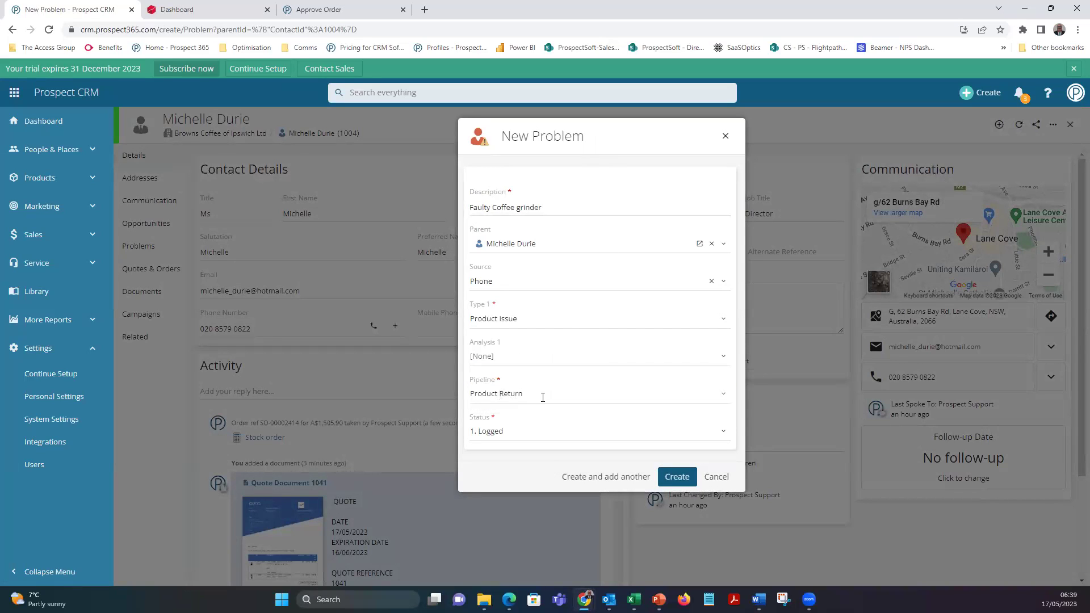
{"action": "left_click", "coordinate": [519, 431]}
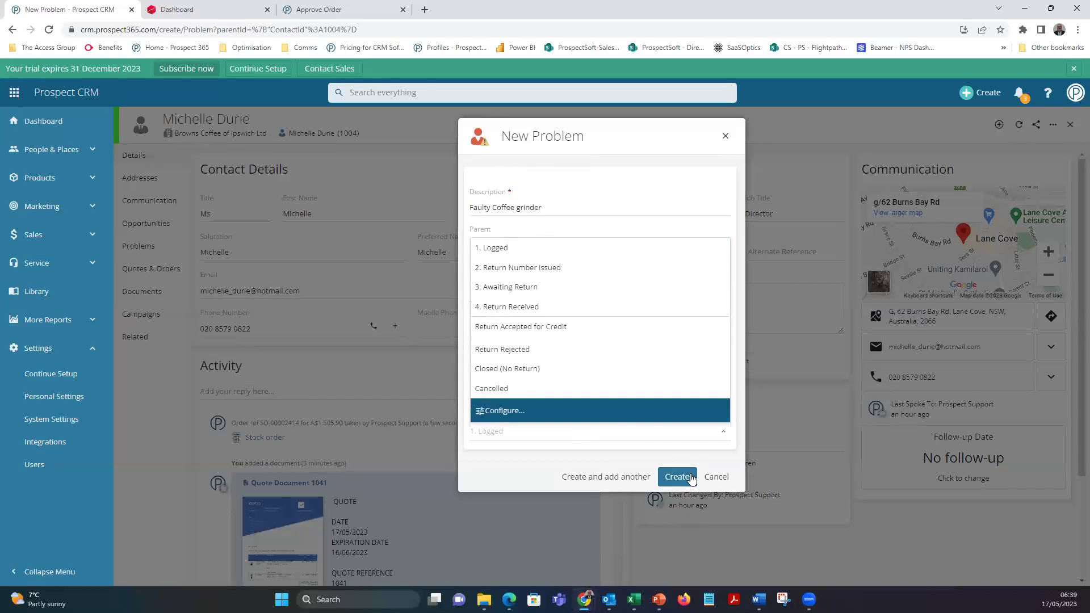
{"action": "left_click", "coordinate": [500, 434]}
{"action": "left_click", "coordinate": [676, 478]}
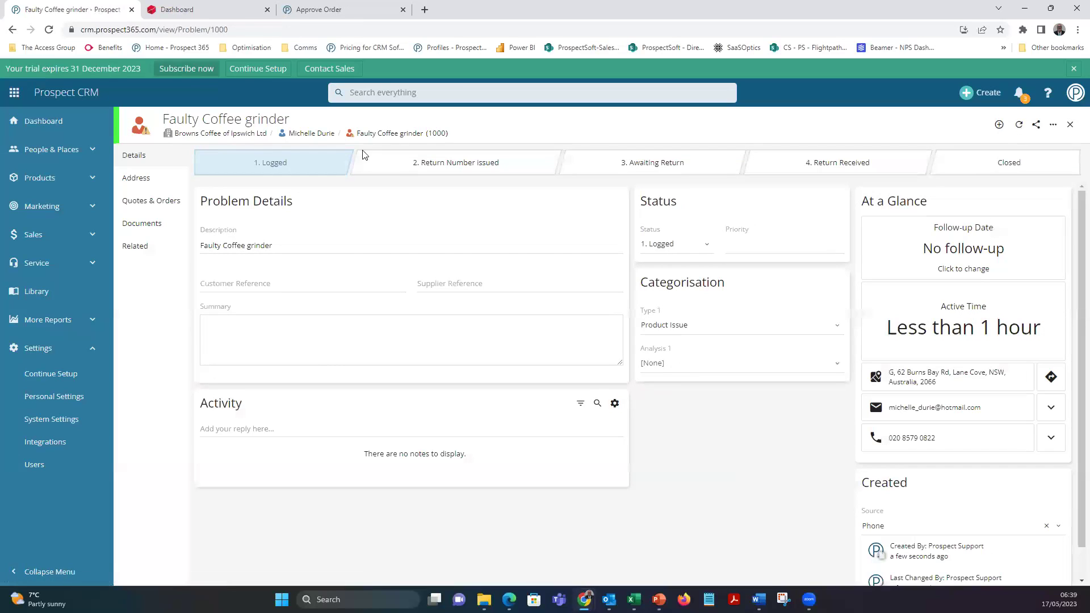
- Open the New Document dialog for problem 1000 from the record's + menu
{"action": "double_click", "coordinate": [438, 133]}
{"action": "left_click", "coordinate": [739, 452]}
{"action": "left_click", "coordinate": [1001, 125]}
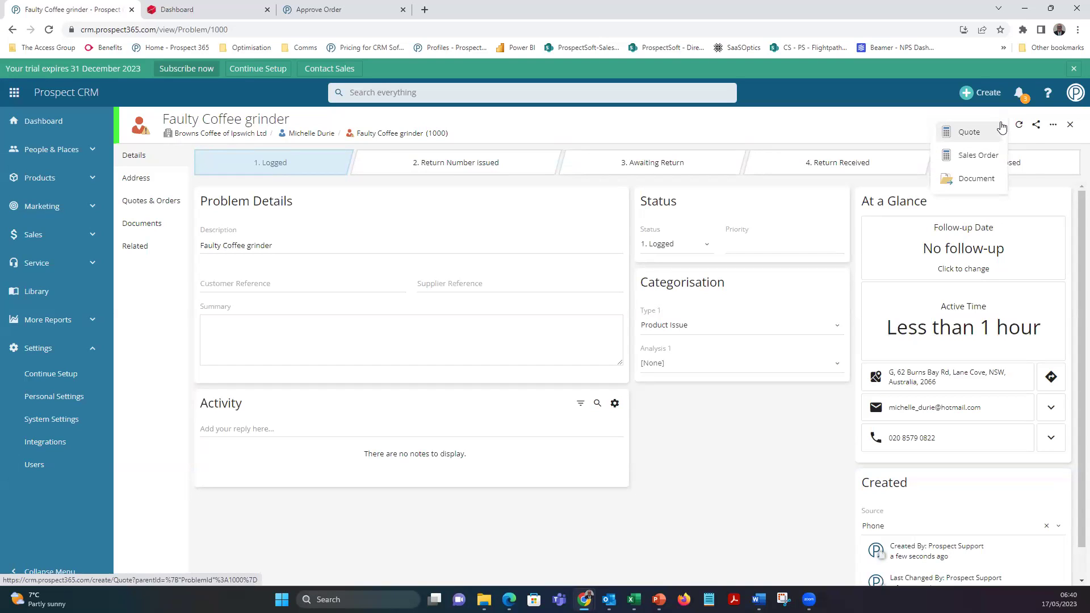
{"action": "left_click", "coordinate": [962, 179]}
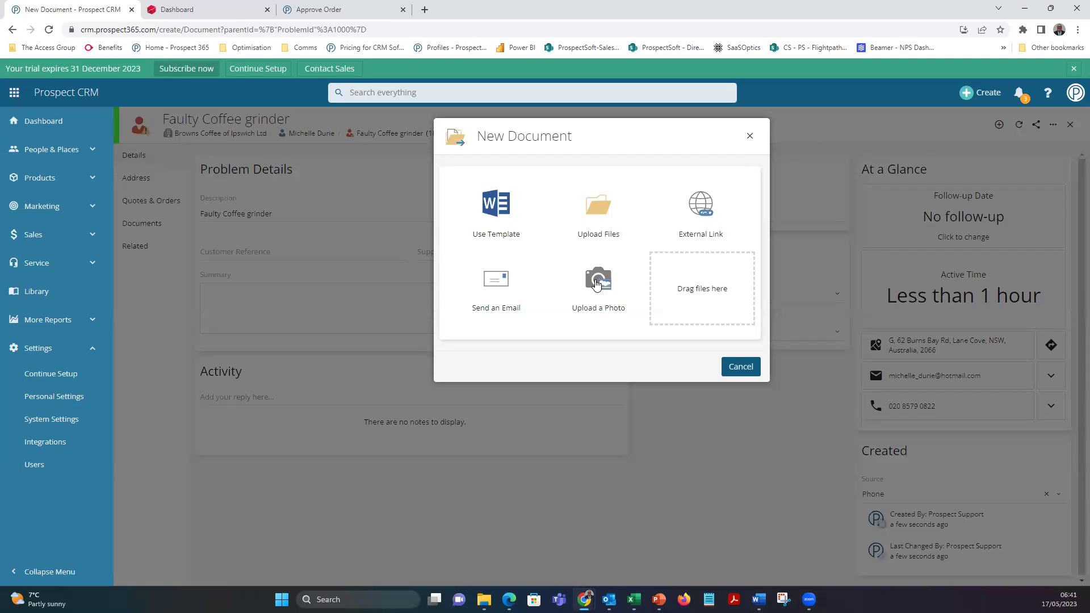
- Close the New Document dialog without adding a document
{"action": "left_click", "coordinate": [750, 135]}
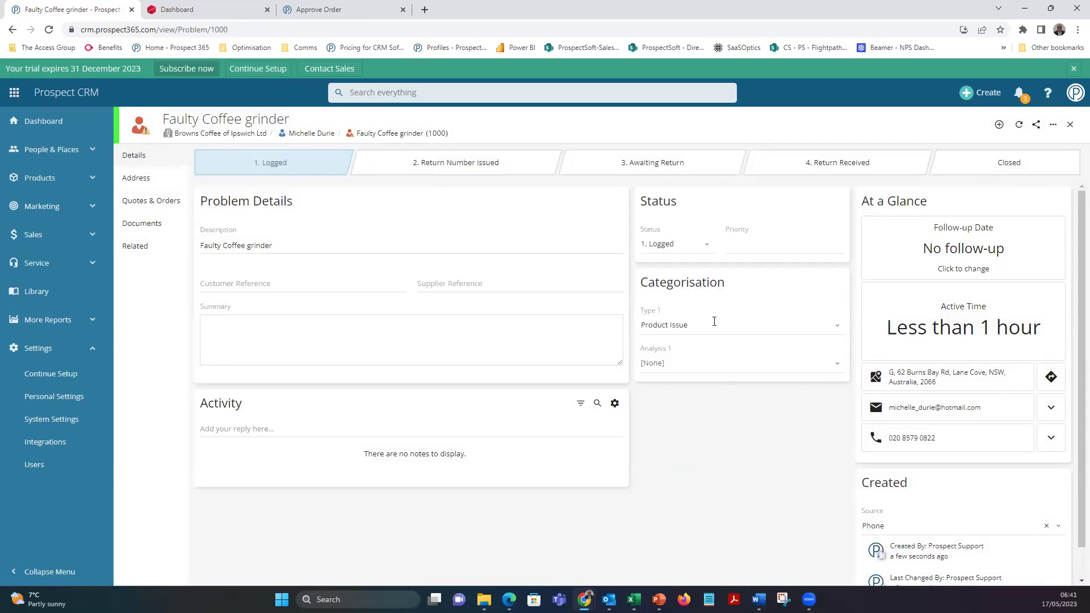
- Close the Faulty Coffee grinder problem, contact and search pages, then list the available dashboards
{"action": "left_click", "coordinate": [1070, 124]}
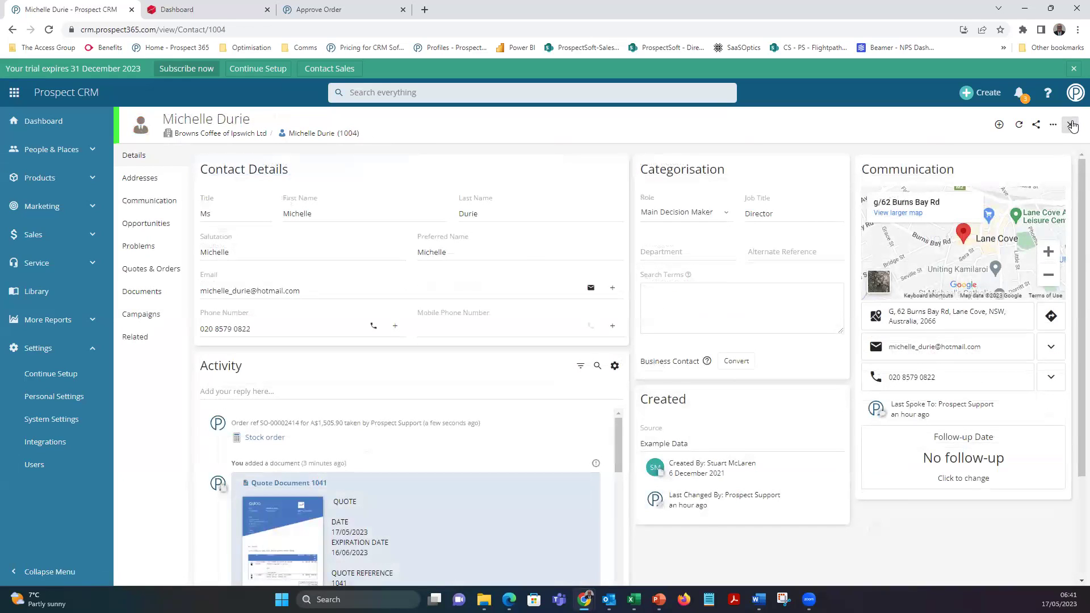
{"action": "left_click", "coordinate": [1072, 126]}
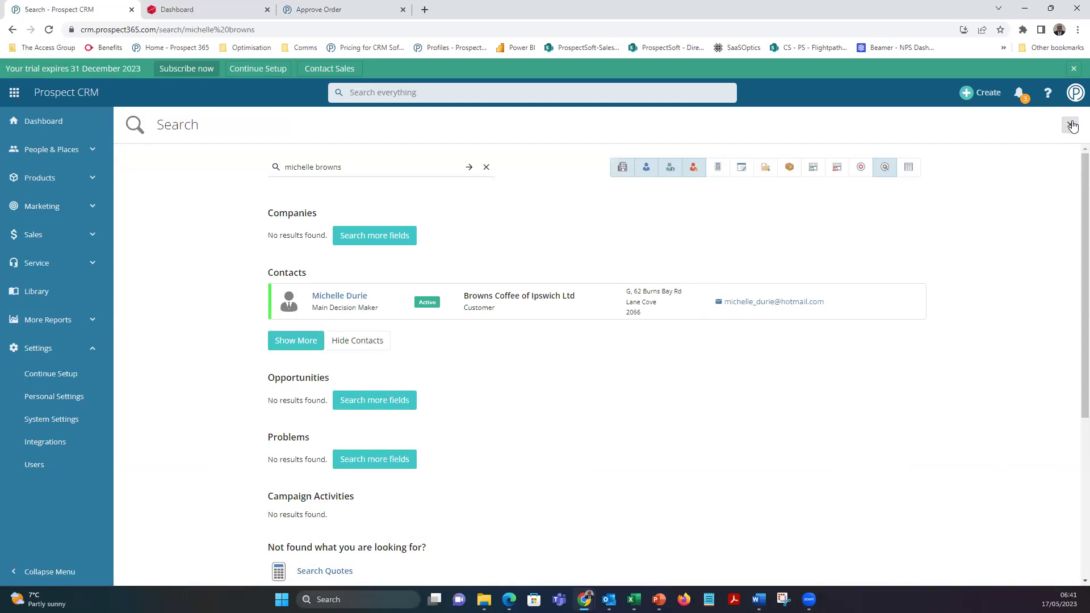
{"action": "left_click", "coordinate": [1073, 126]}
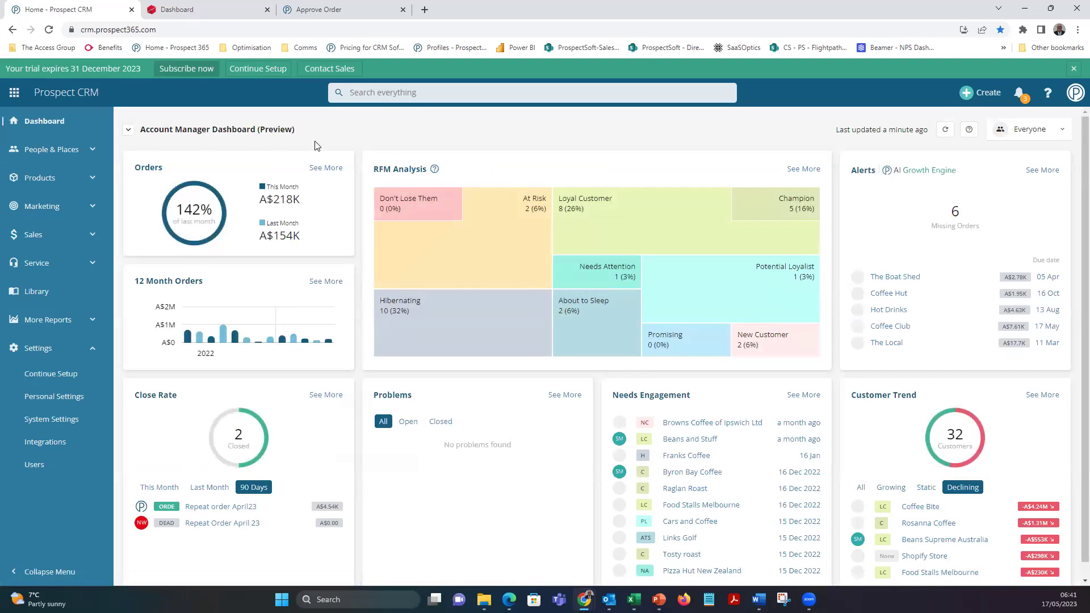
{"action": "left_click", "coordinate": [129, 130]}
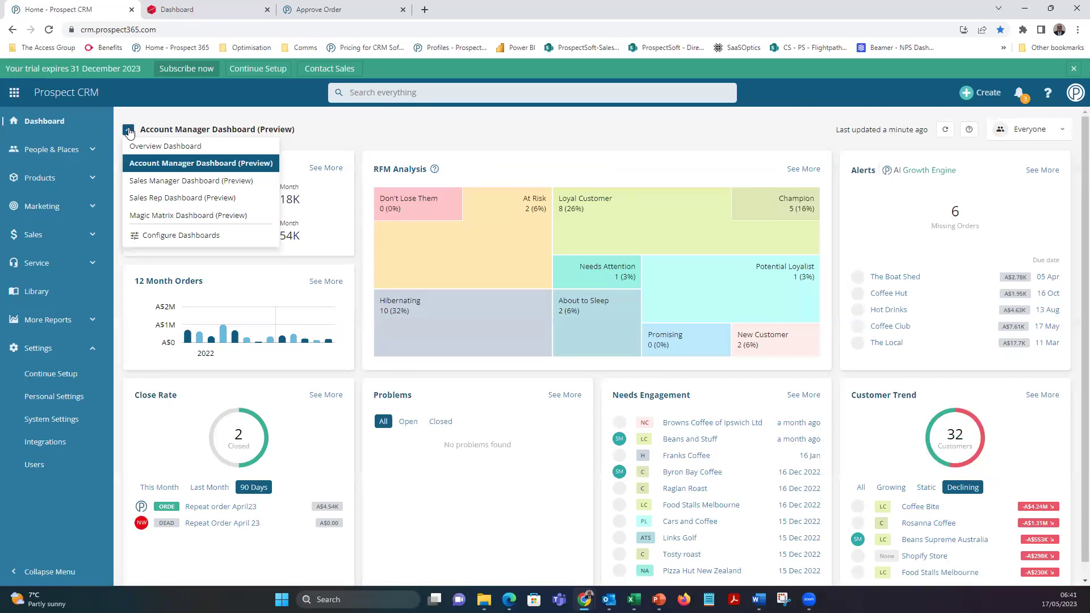
- Switch to Magic Matrix Dashboard (Preview), review its category bars, and open the full Magic Matrix
{"action": "left_click", "coordinate": [181, 217]}
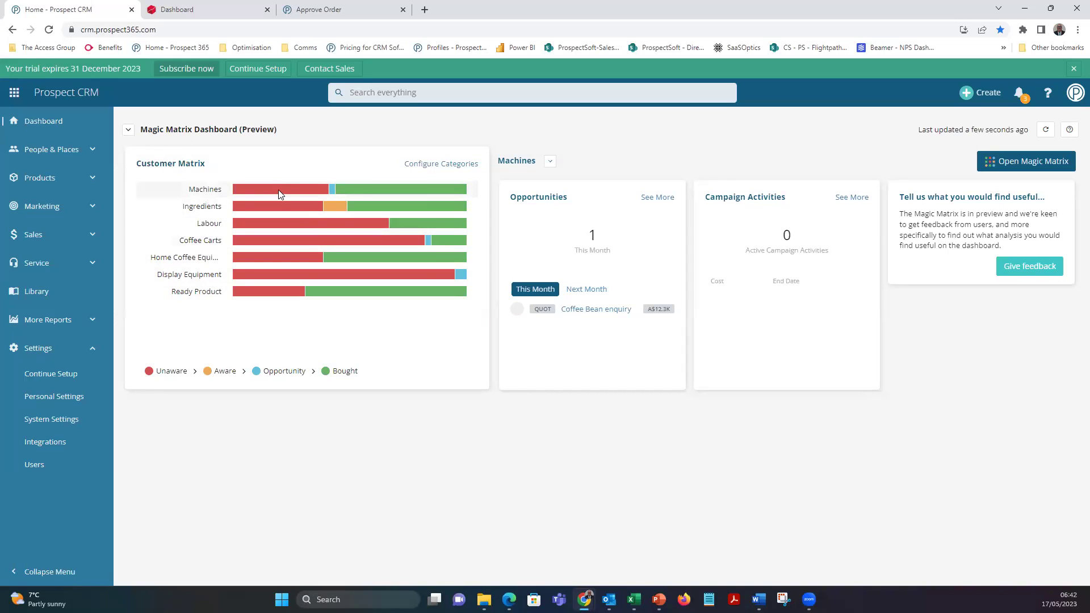
{"action": "mouse_move", "coordinate": [284, 190]}
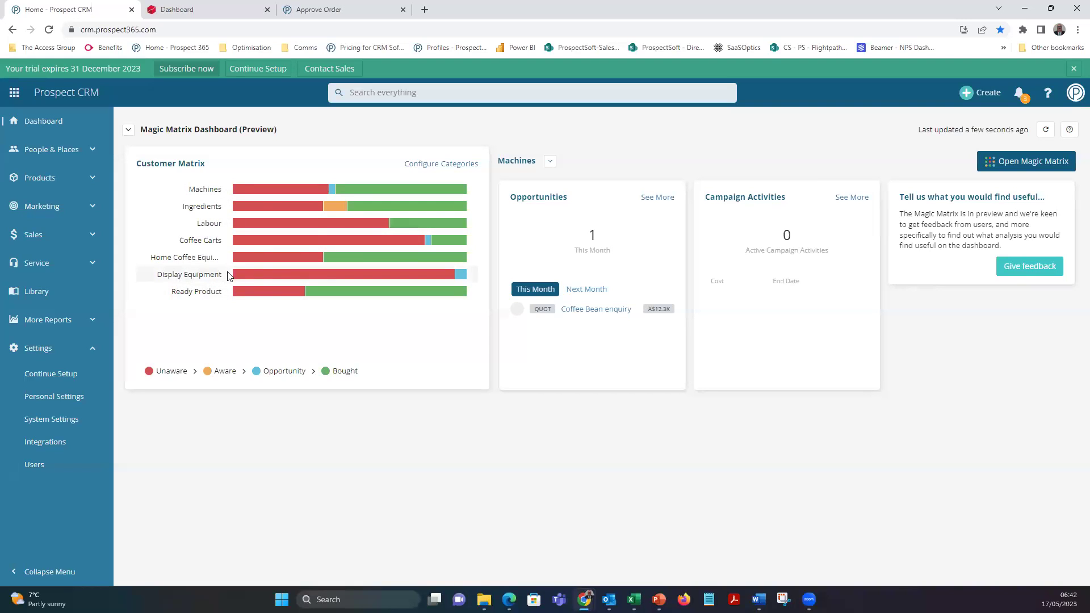
{"action": "mouse_move", "coordinate": [275, 278]}
{"action": "left_click", "coordinate": [1035, 163]}
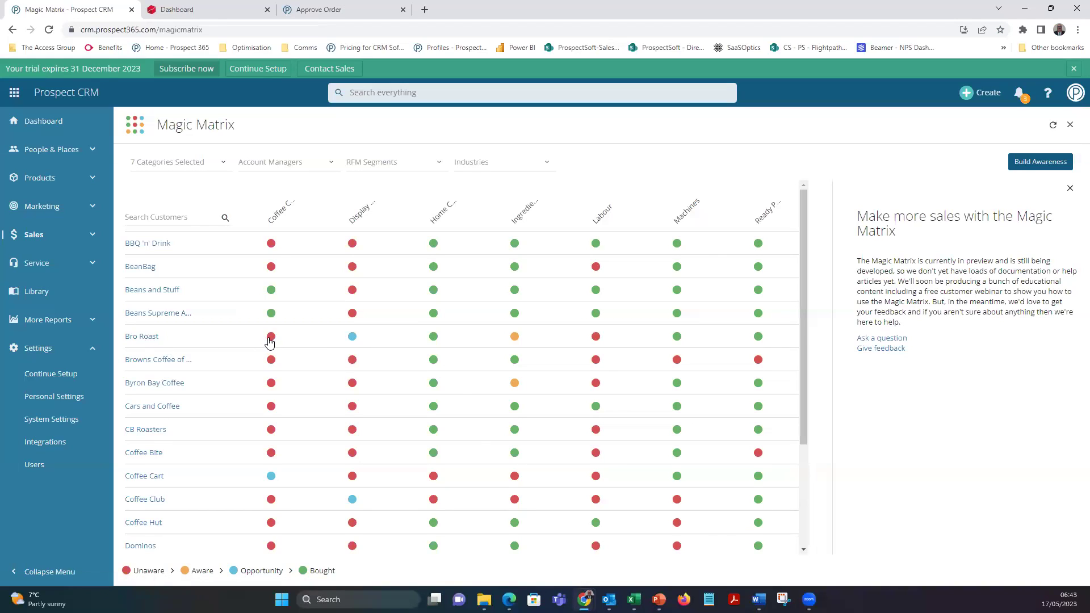
{"action": "mouse_move", "coordinate": [272, 339]}
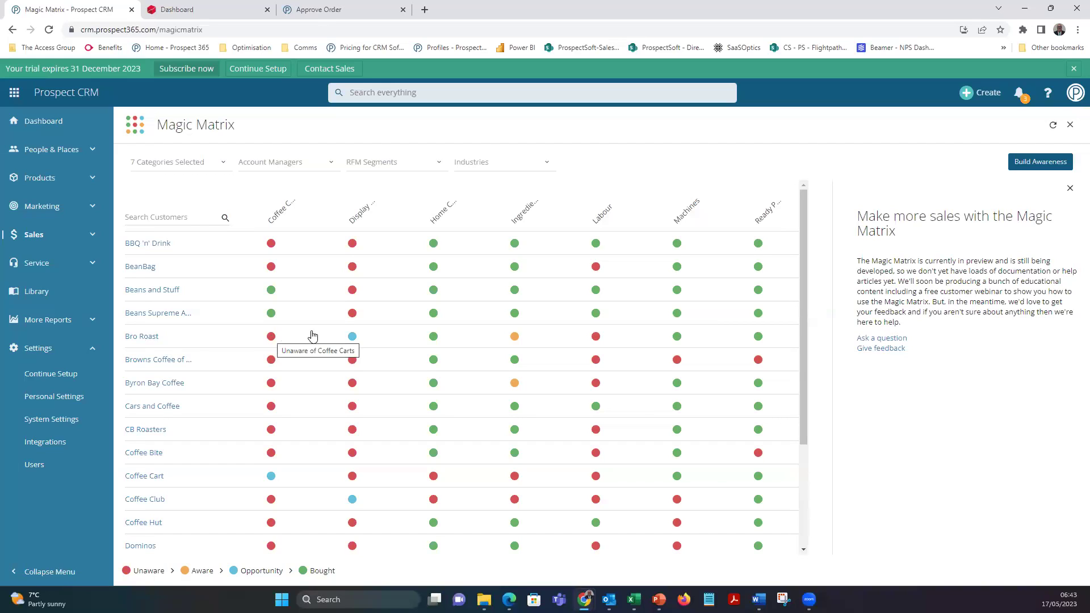
{"action": "left_click", "coordinate": [352, 338]}
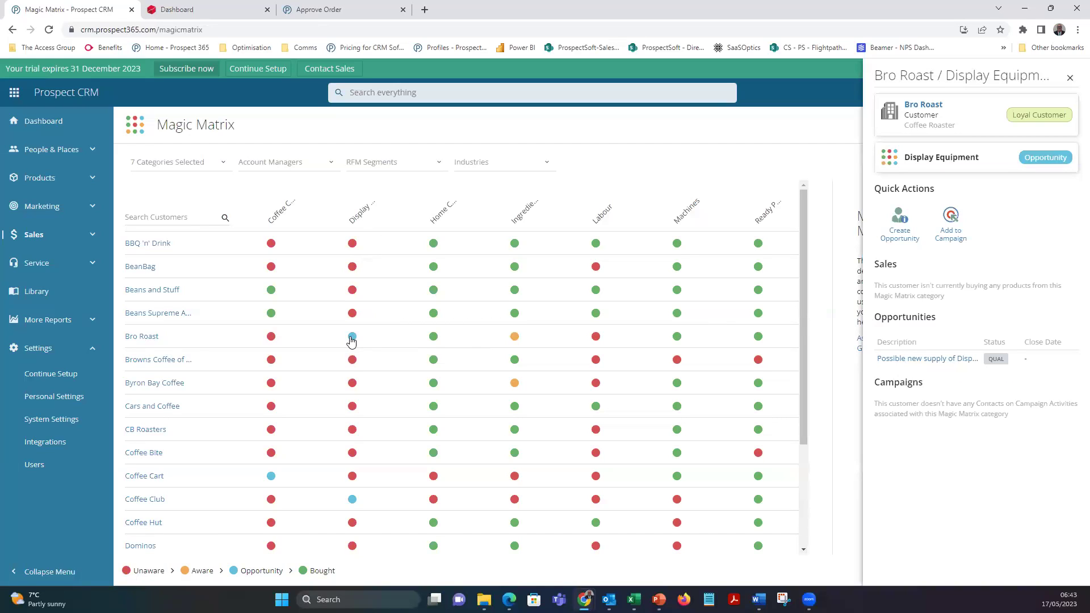
{"action": "left_click", "coordinate": [433, 338]}
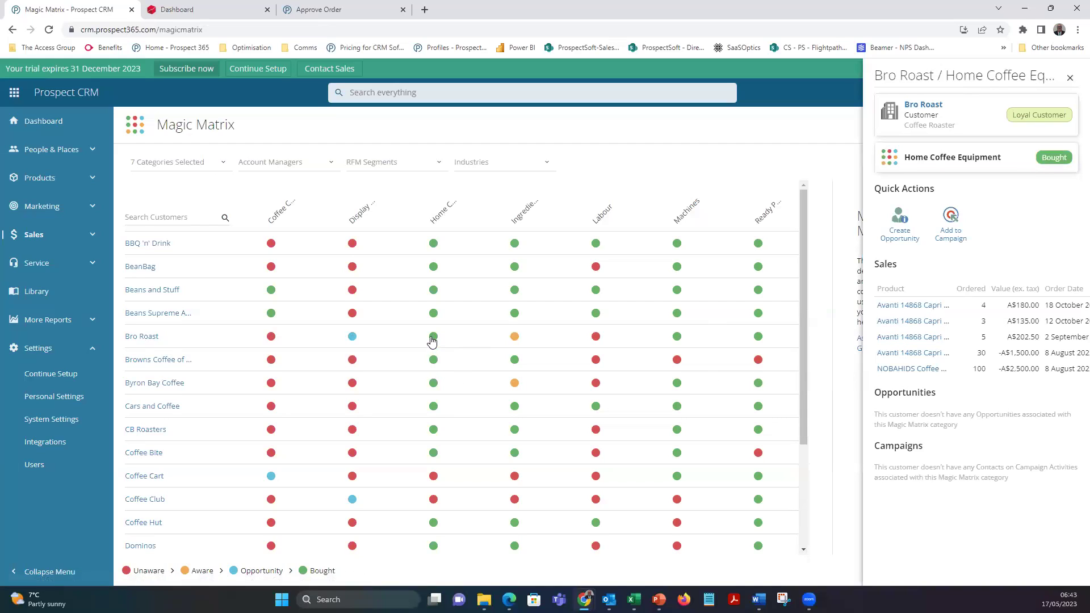
{"action": "left_click", "coordinate": [515, 337]}
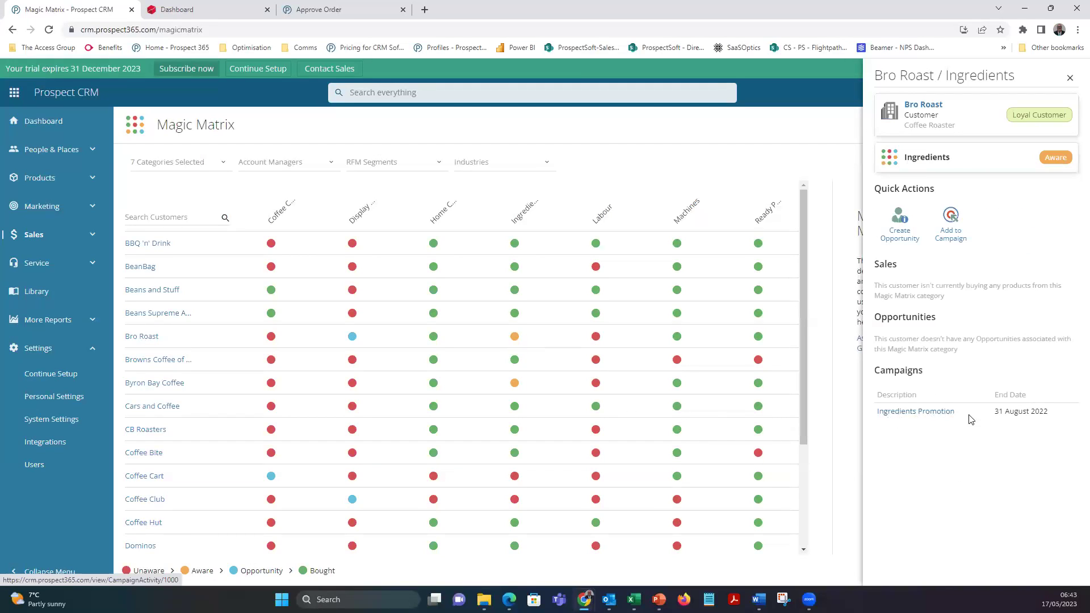
{"action": "mouse_move", "coordinate": [689, 335]}
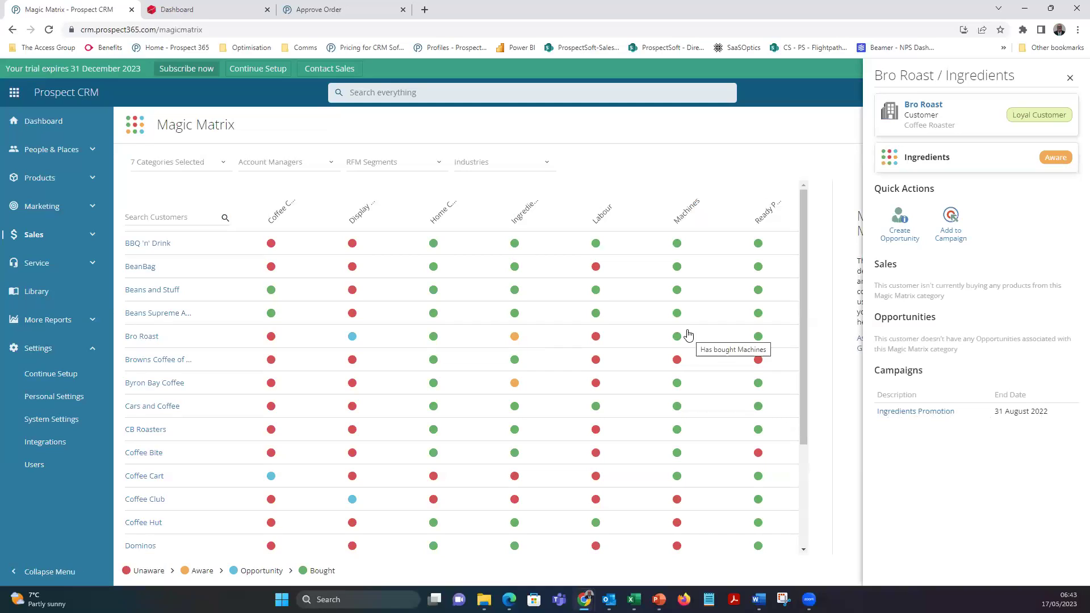
{"action": "mouse_move", "coordinate": [515, 339]}
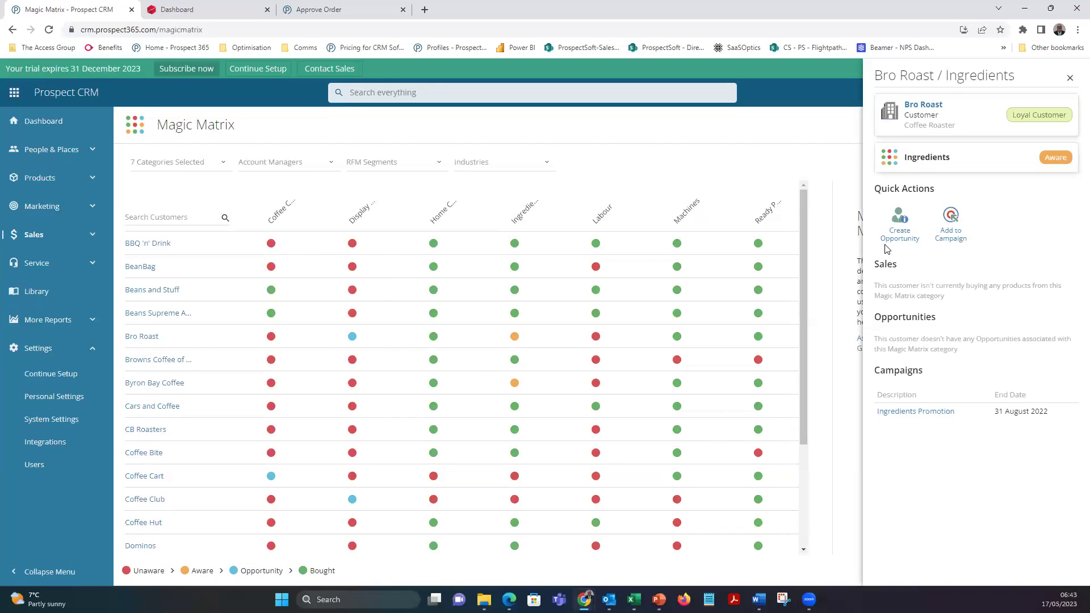
{"action": "left_click", "coordinate": [1071, 78]}
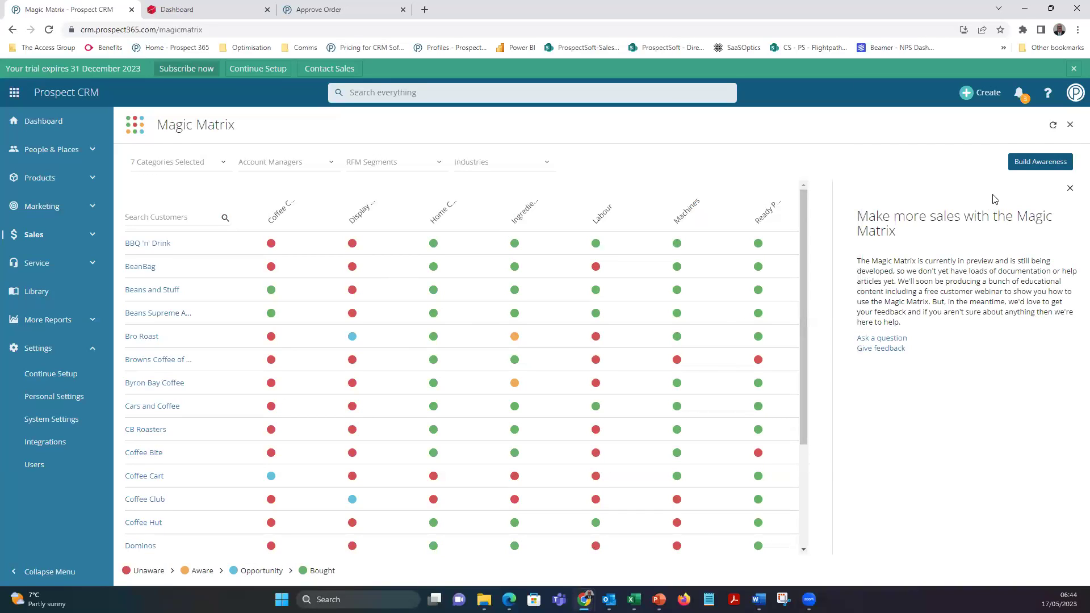
- Start a Build Awareness campaign limited to the Display Equipment category only
{"action": "left_click", "coordinate": [1040, 164]}
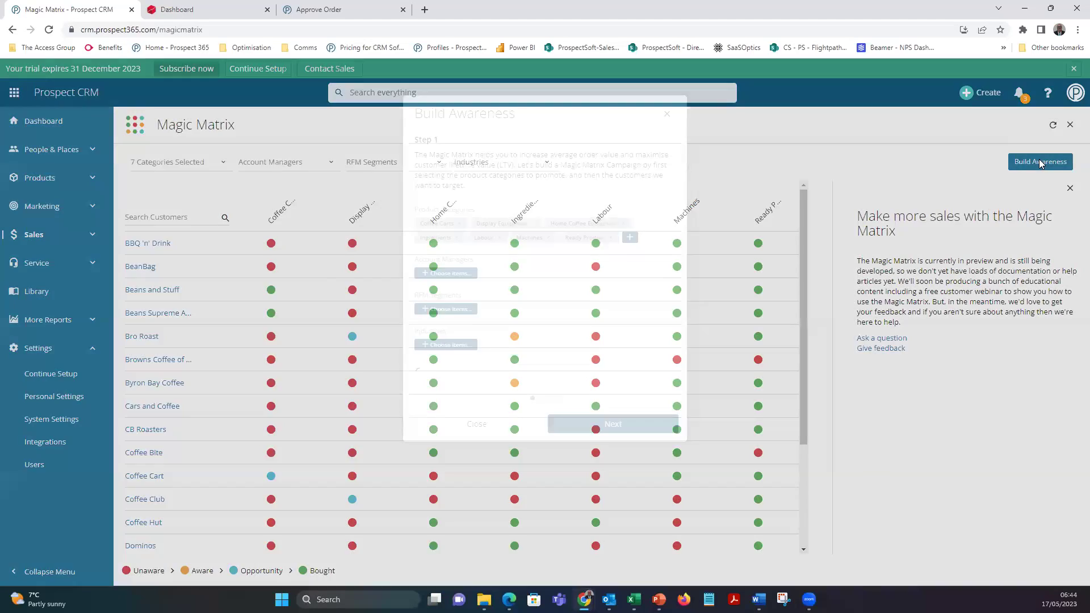
{"action": "left_click", "coordinate": [459, 223]}
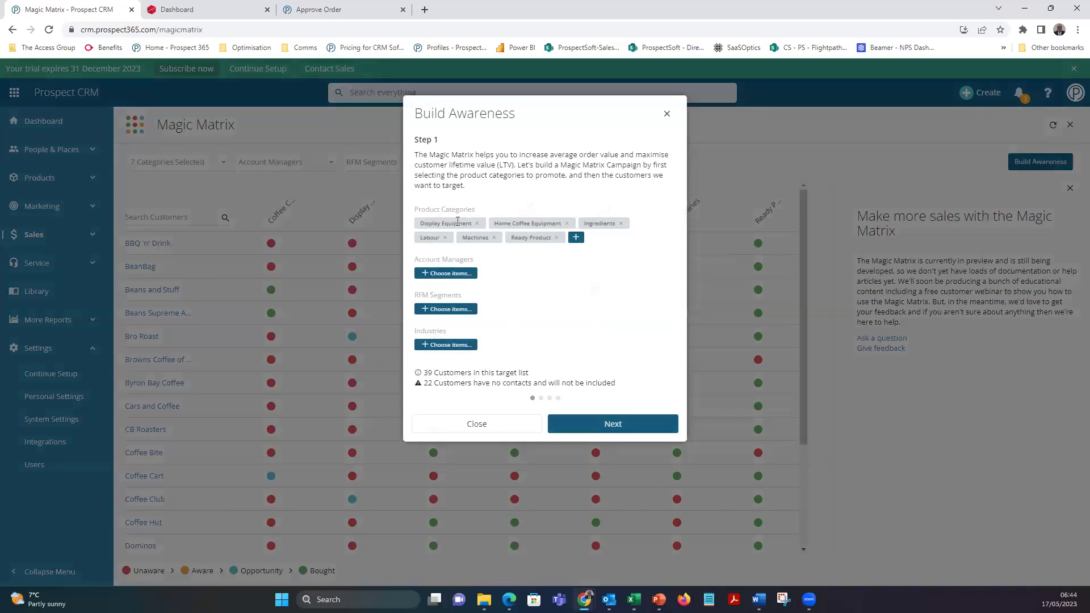
{"action": "left_click", "coordinate": [566, 223]}
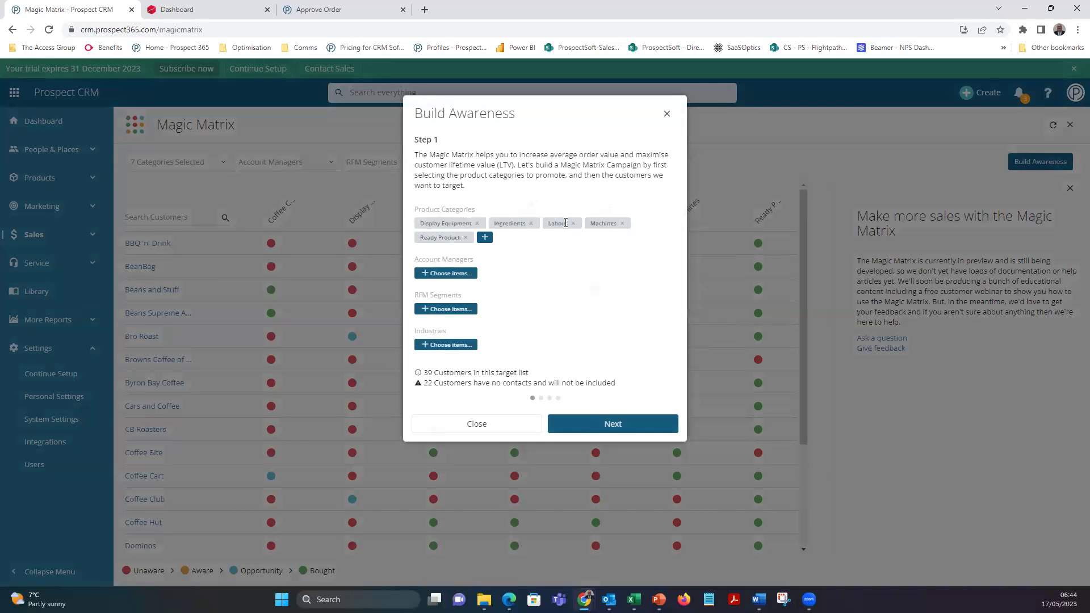
{"action": "left_click", "coordinate": [528, 224]}
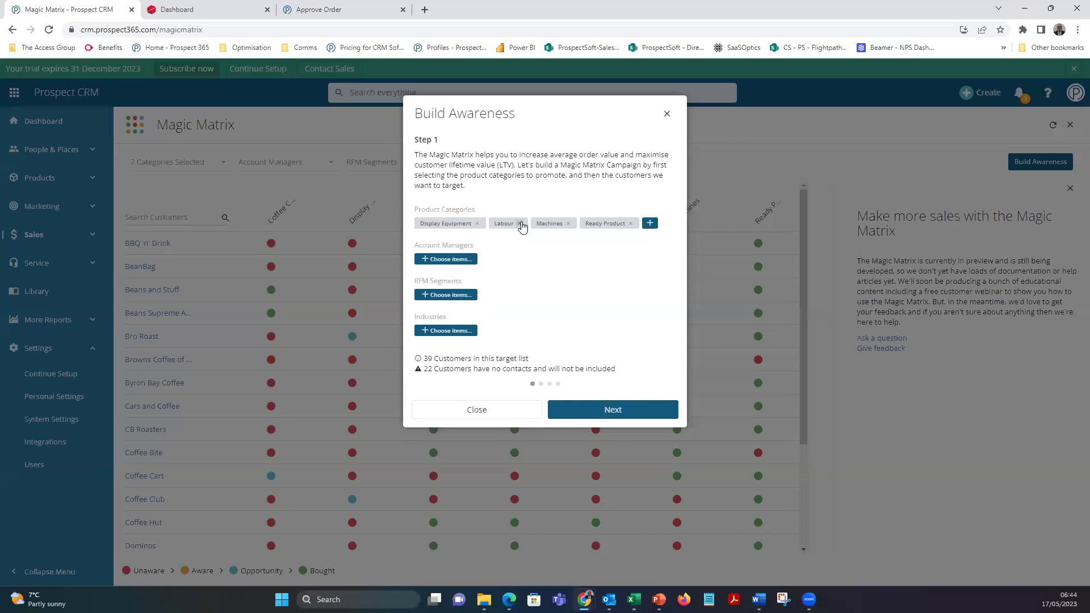
{"action": "left_click", "coordinate": [520, 224]}
{"action": "left_click", "coordinate": [525, 224]}
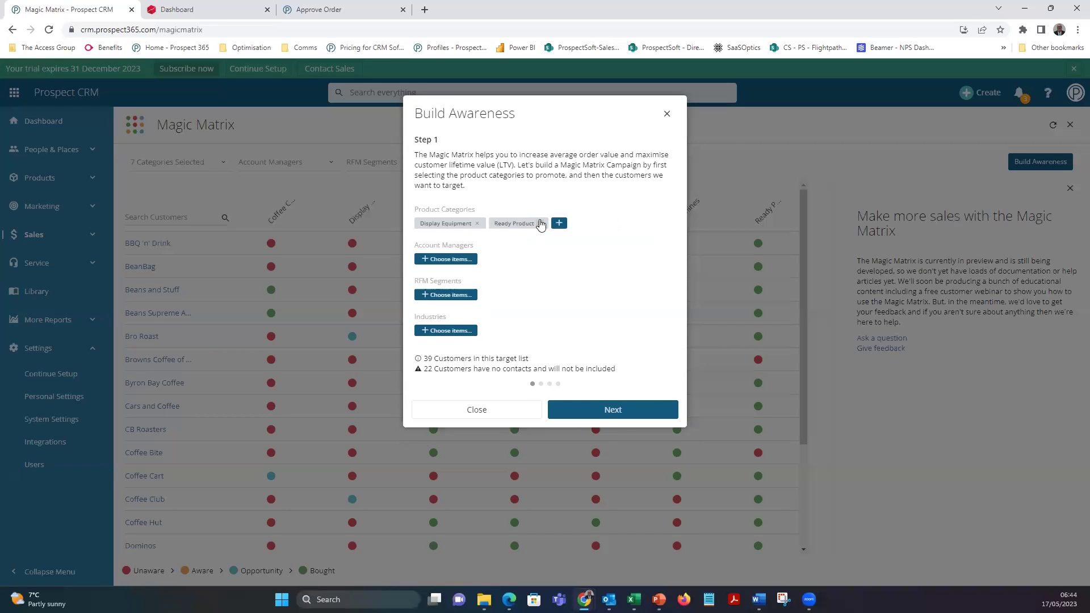
{"action": "left_click", "coordinate": [540, 224]}
- Target Champions, Loyal Customers, Potential Loyalist, New Customers and Promising RFM segments, then continue to Step 2
{"action": "left_click", "coordinate": [445, 296]}
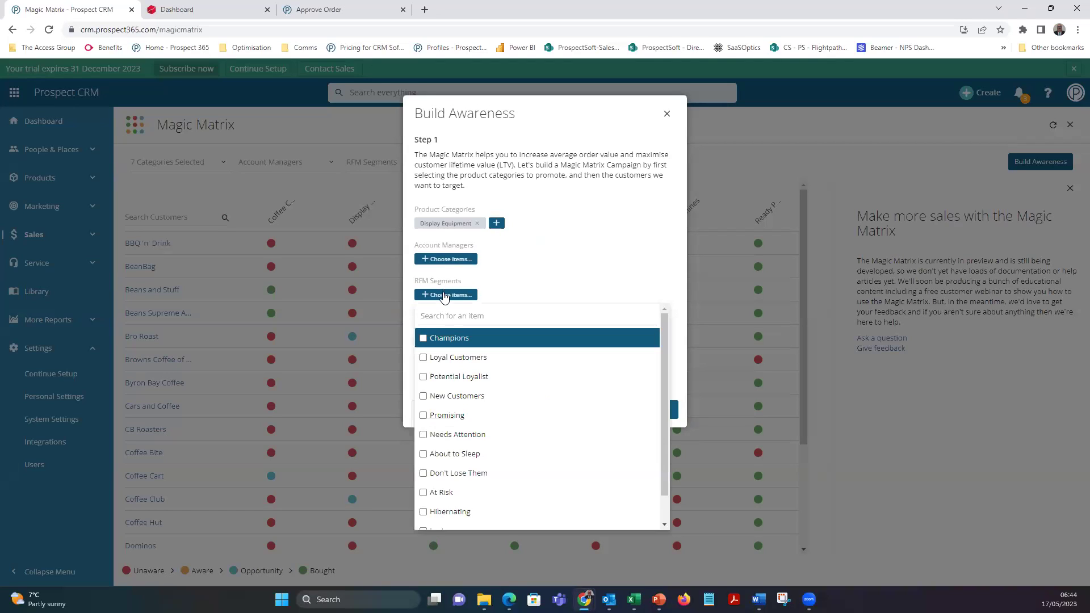
{"action": "left_click", "coordinate": [423, 339]}
{"action": "left_click", "coordinate": [423, 358]}
{"action": "left_click", "coordinate": [423, 377]}
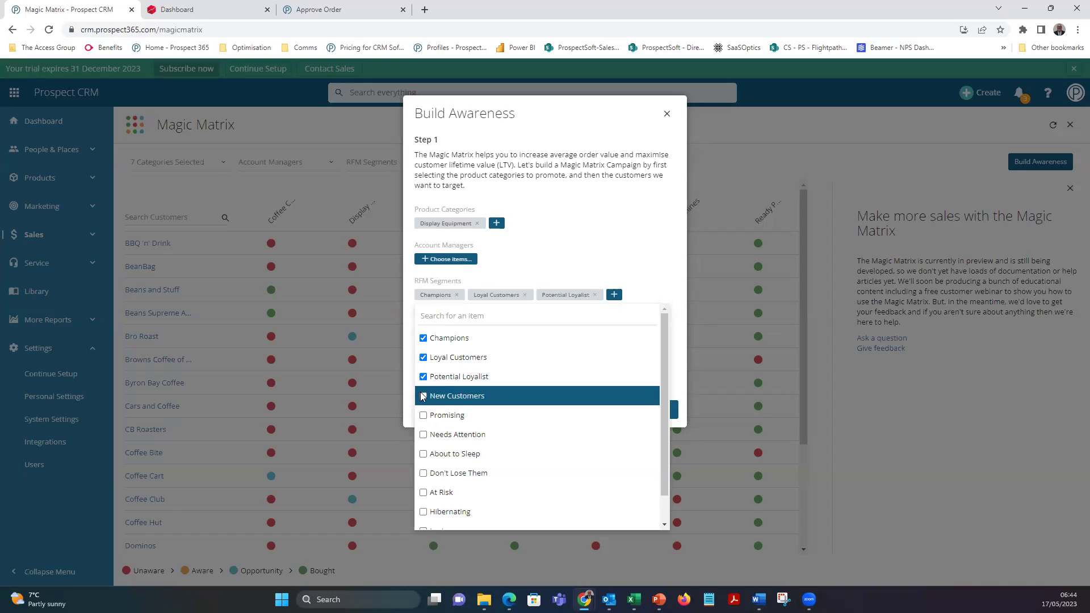
{"action": "left_click", "coordinate": [424, 397]}
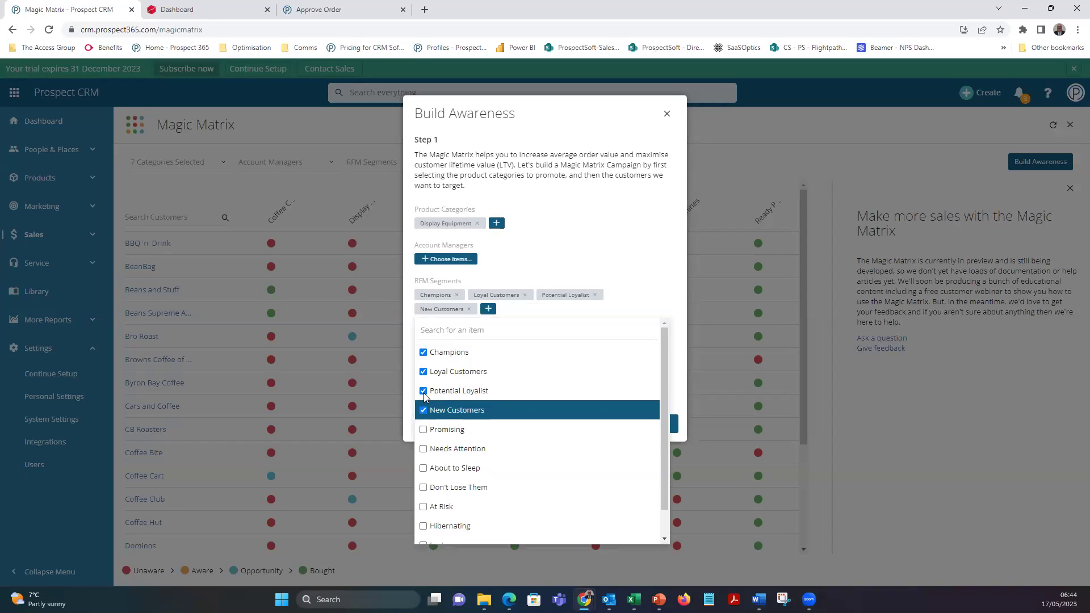
{"action": "left_click", "coordinate": [423, 430]}
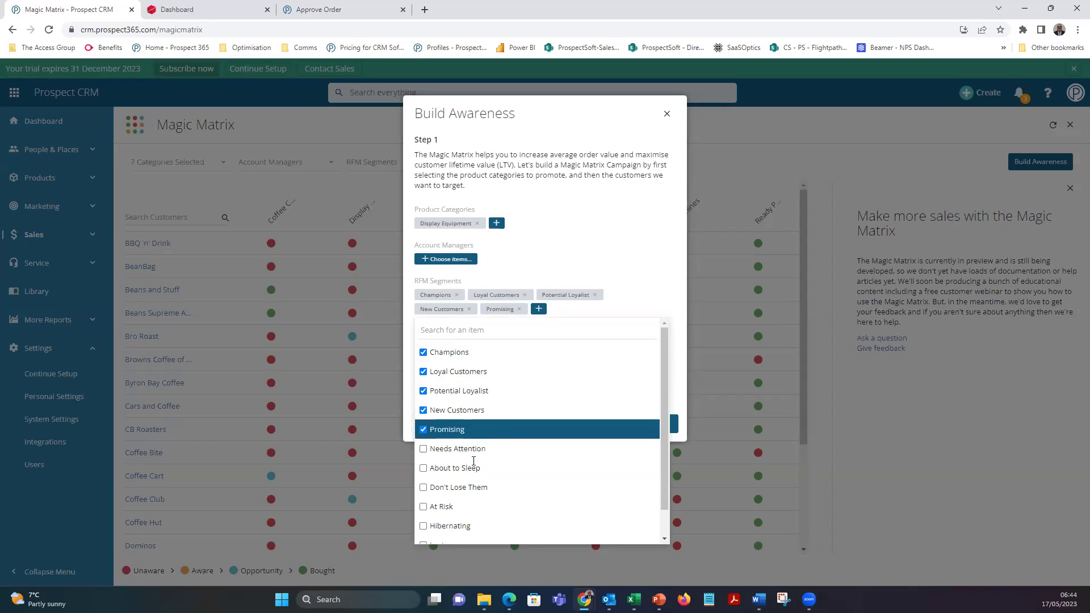
{"action": "left_click", "coordinate": [645, 227]}
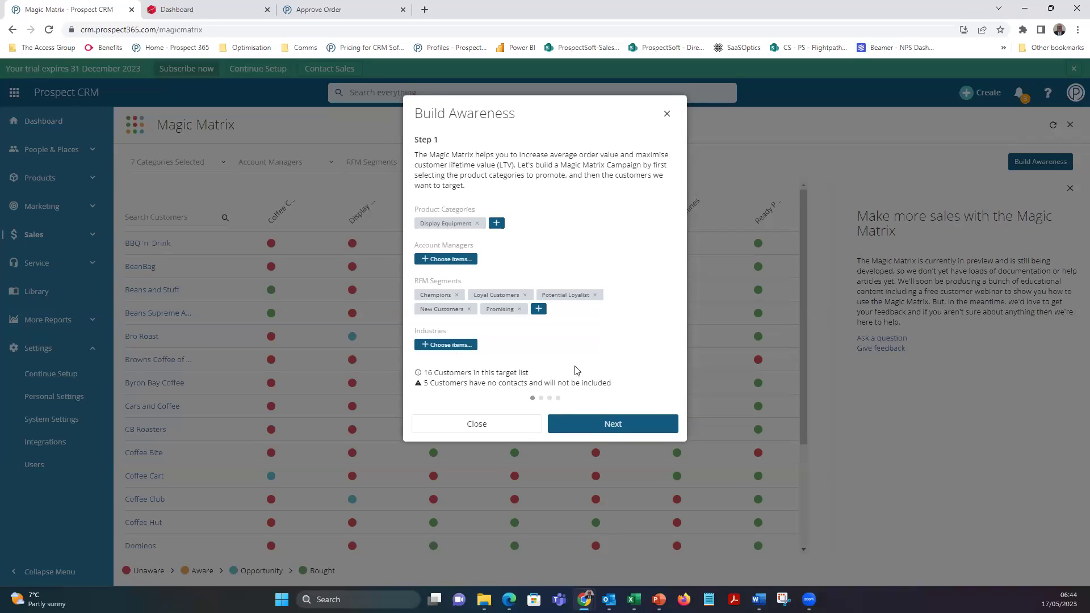
{"action": "left_click", "coordinate": [611, 421]}
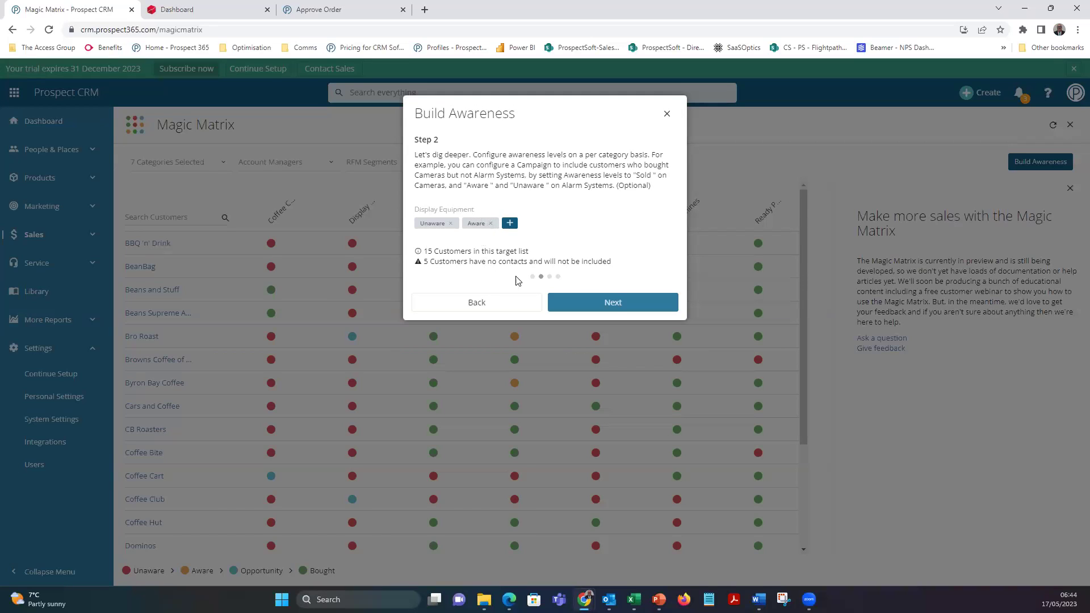
- Advance to Step 3, review the Add to Campaign Activity options, then abandon the wizard
{"action": "left_click", "coordinate": [611, 304]}
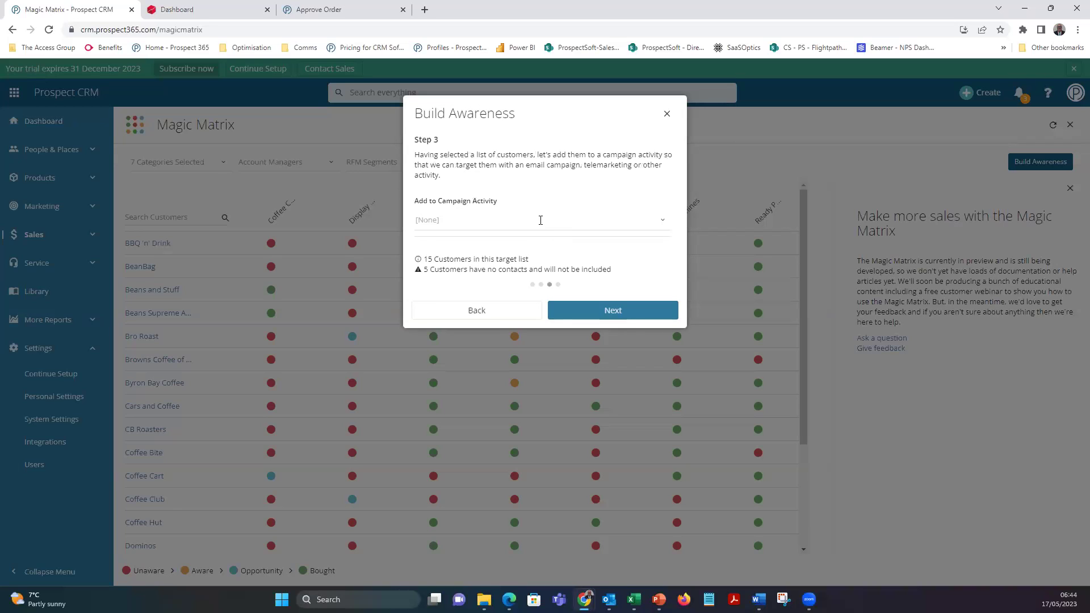
{"action": "left_click", "coordinate": [541, 221]}
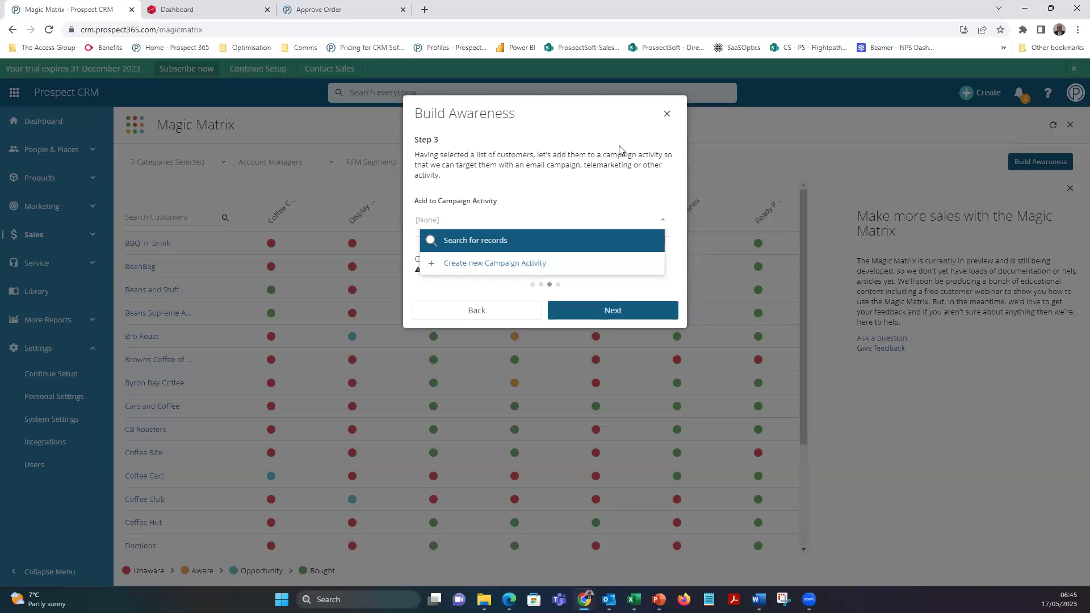
{"action": "left_click", "coordinate": [668, 115]}
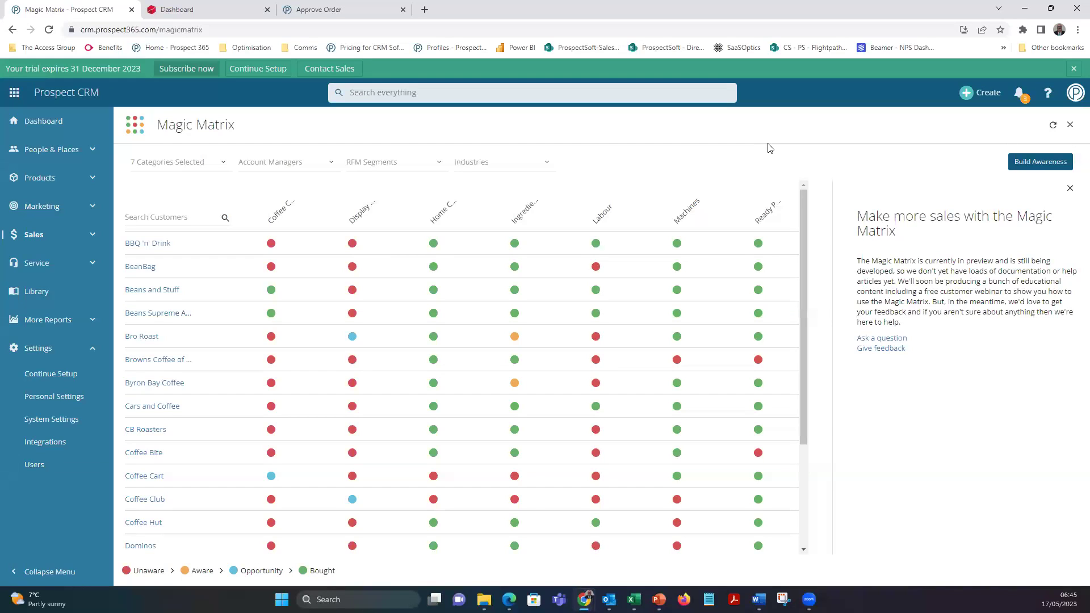
- Close the full Magic Matrix view and switch over to PowerPoint
{"action": "left_click", "coordinate": [1070, 125]}
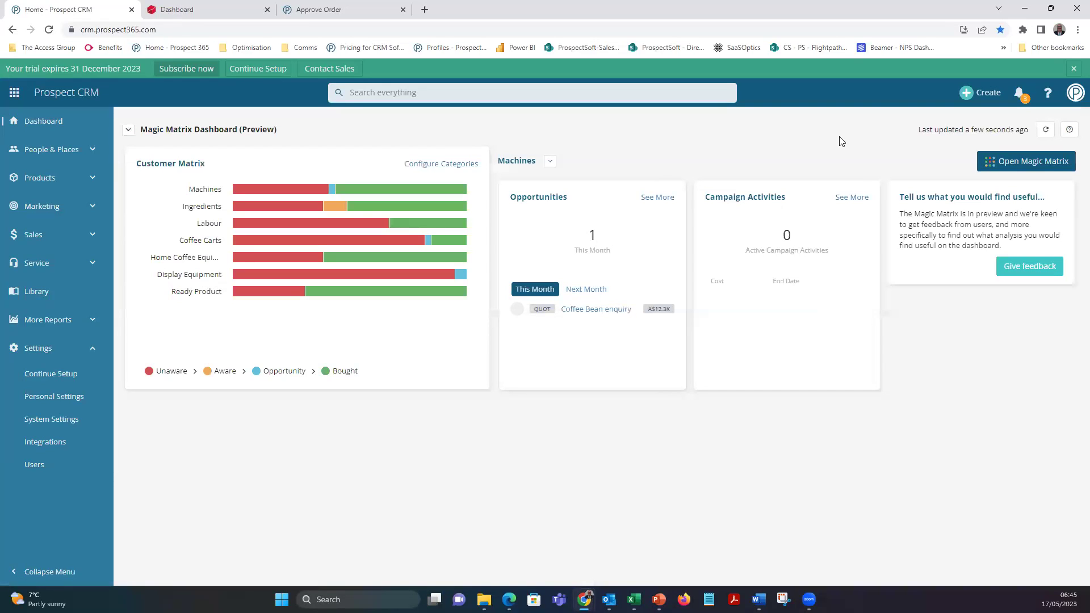
{"action": "key", "text": "alt+Tab"}
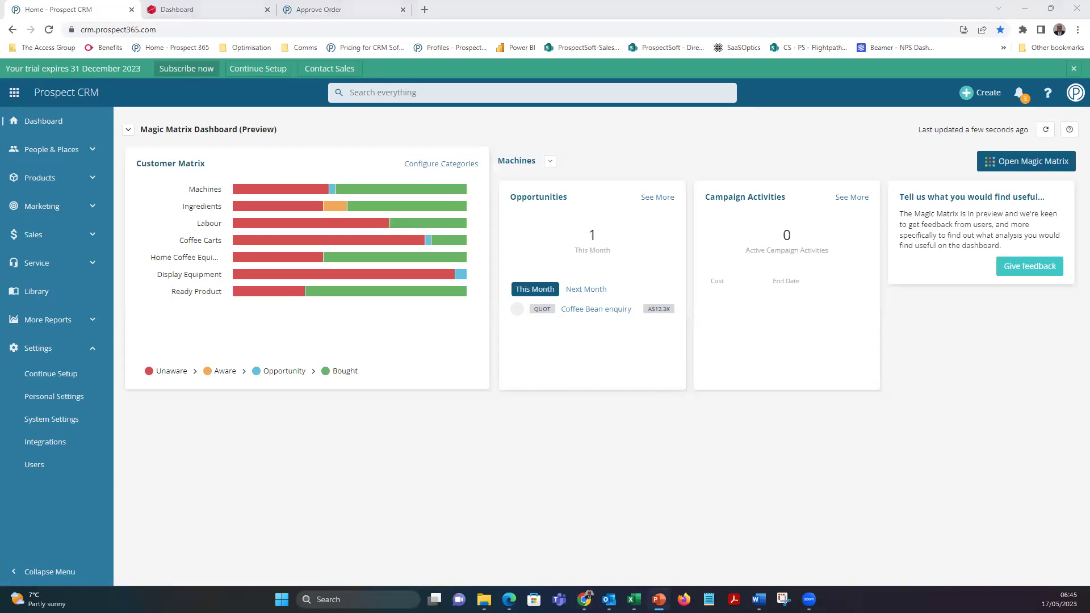